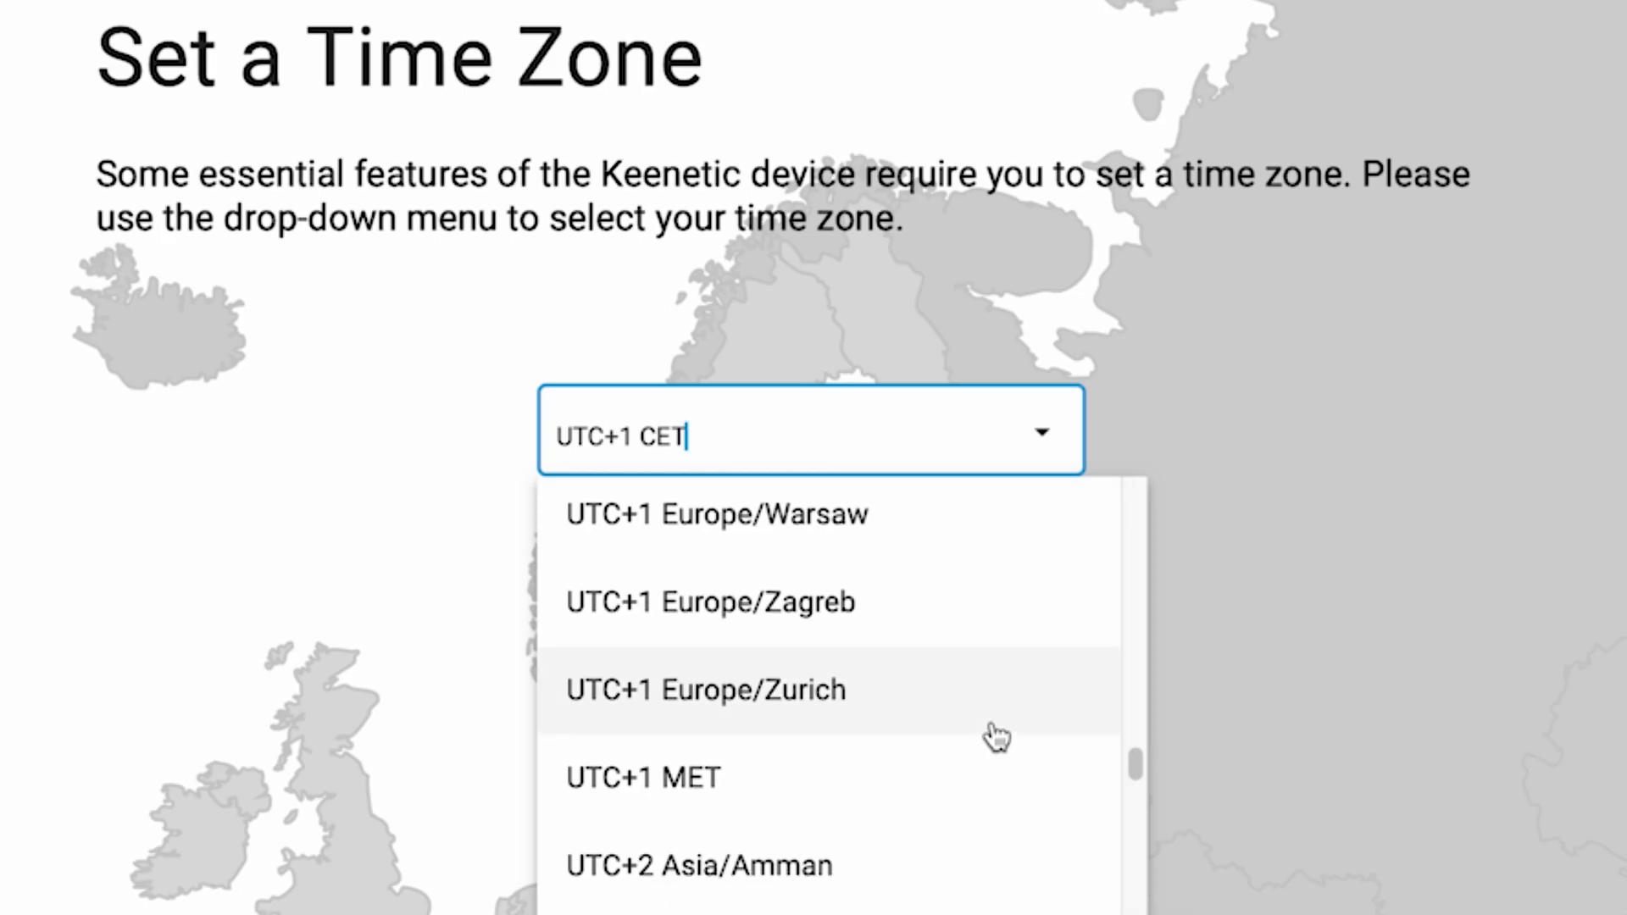
Set the time zone to UTC+1 Europe/Zurich and choose to have the device updated automatically
left_click(994, 727)
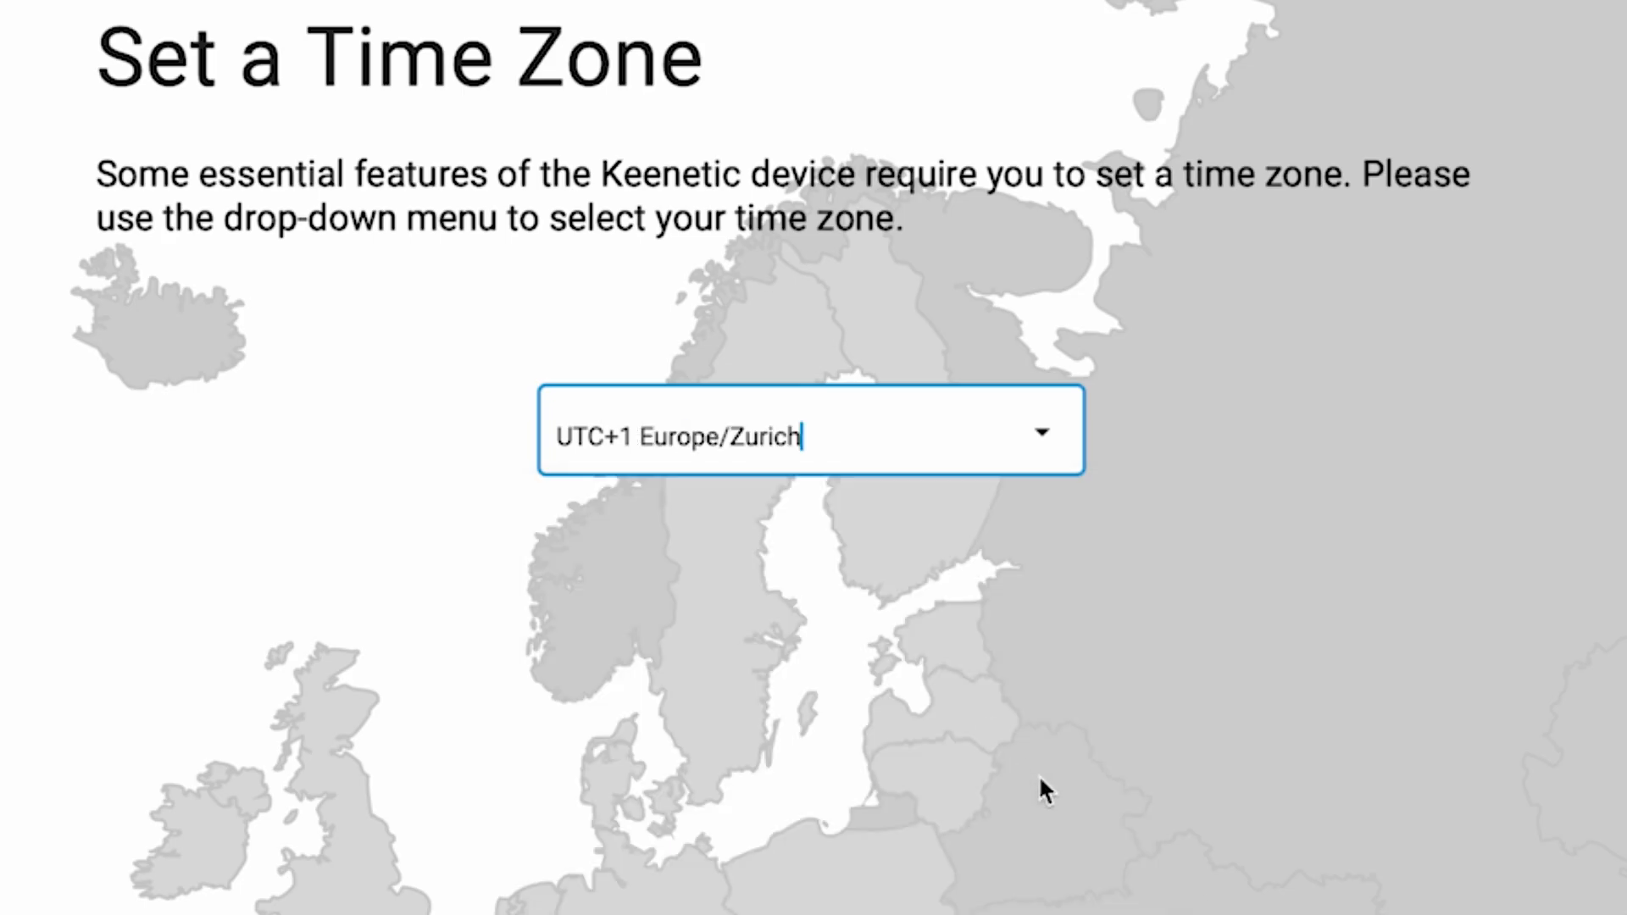
left_click(1090, 678)
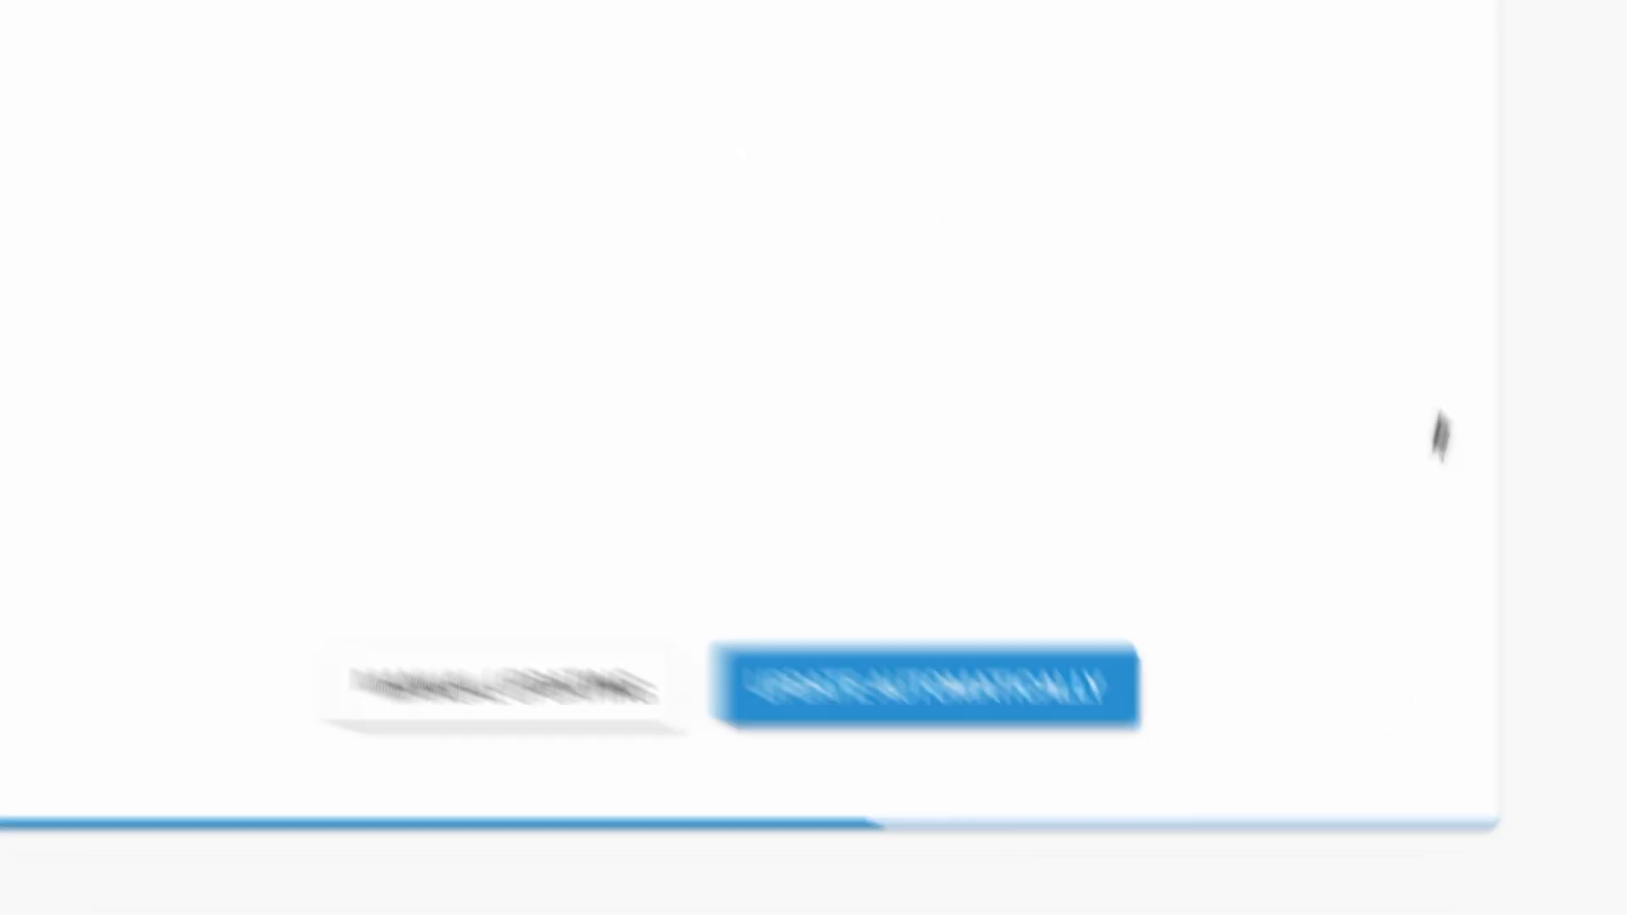
left_click(860, 673)
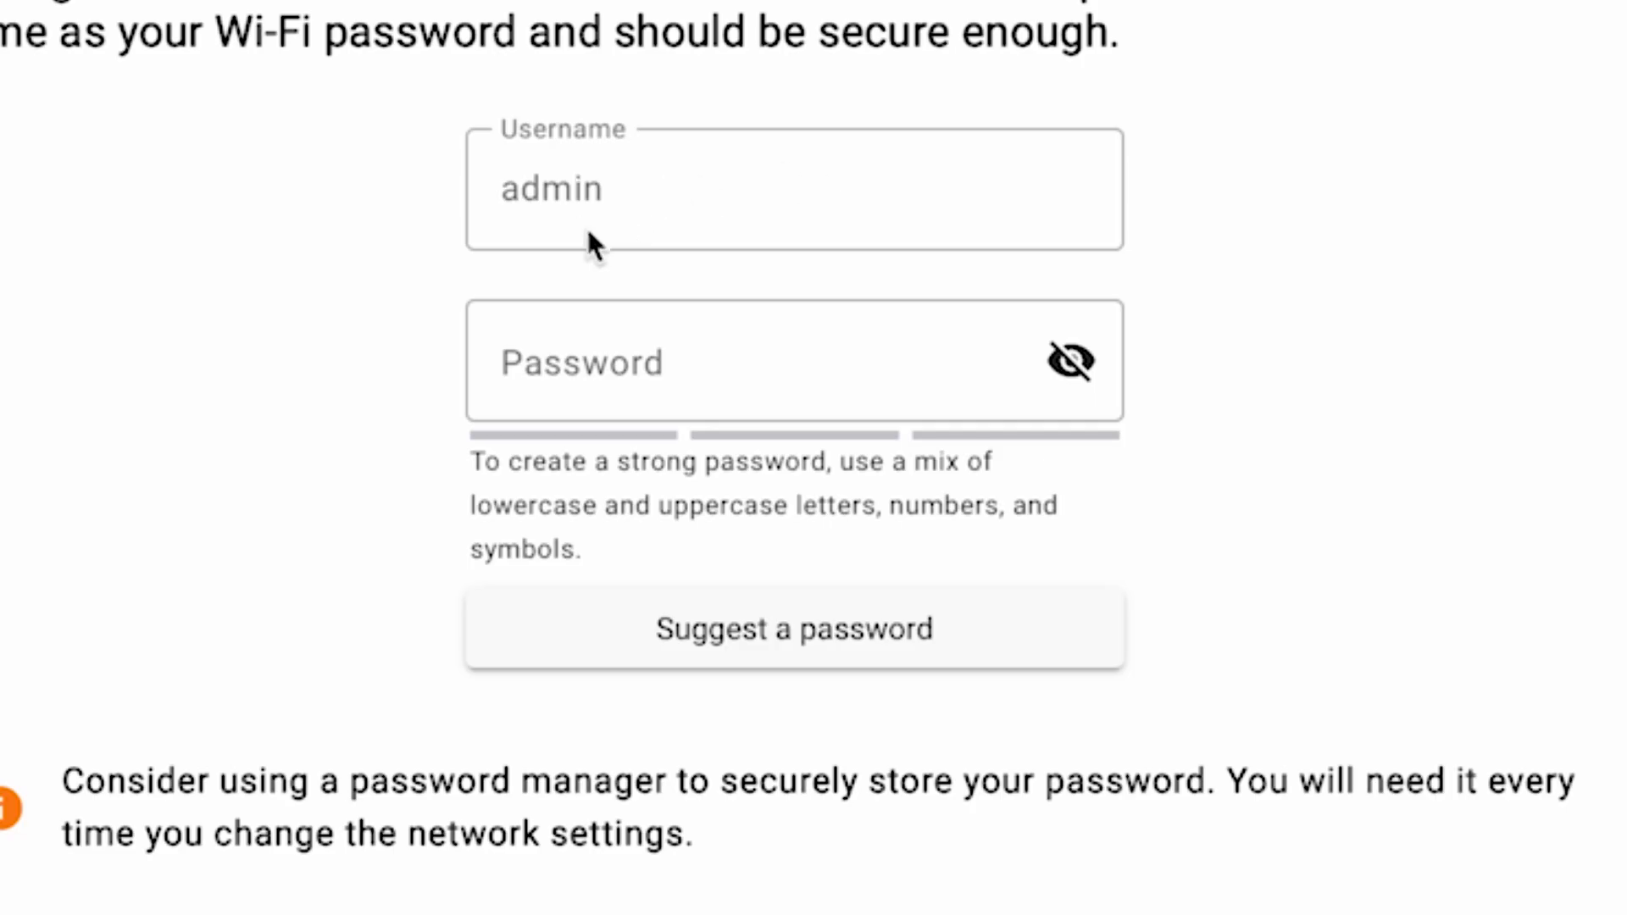
Enter a new administrator password for the admin account, reveal it to check it, and continue the setup
left_click(563, 376)
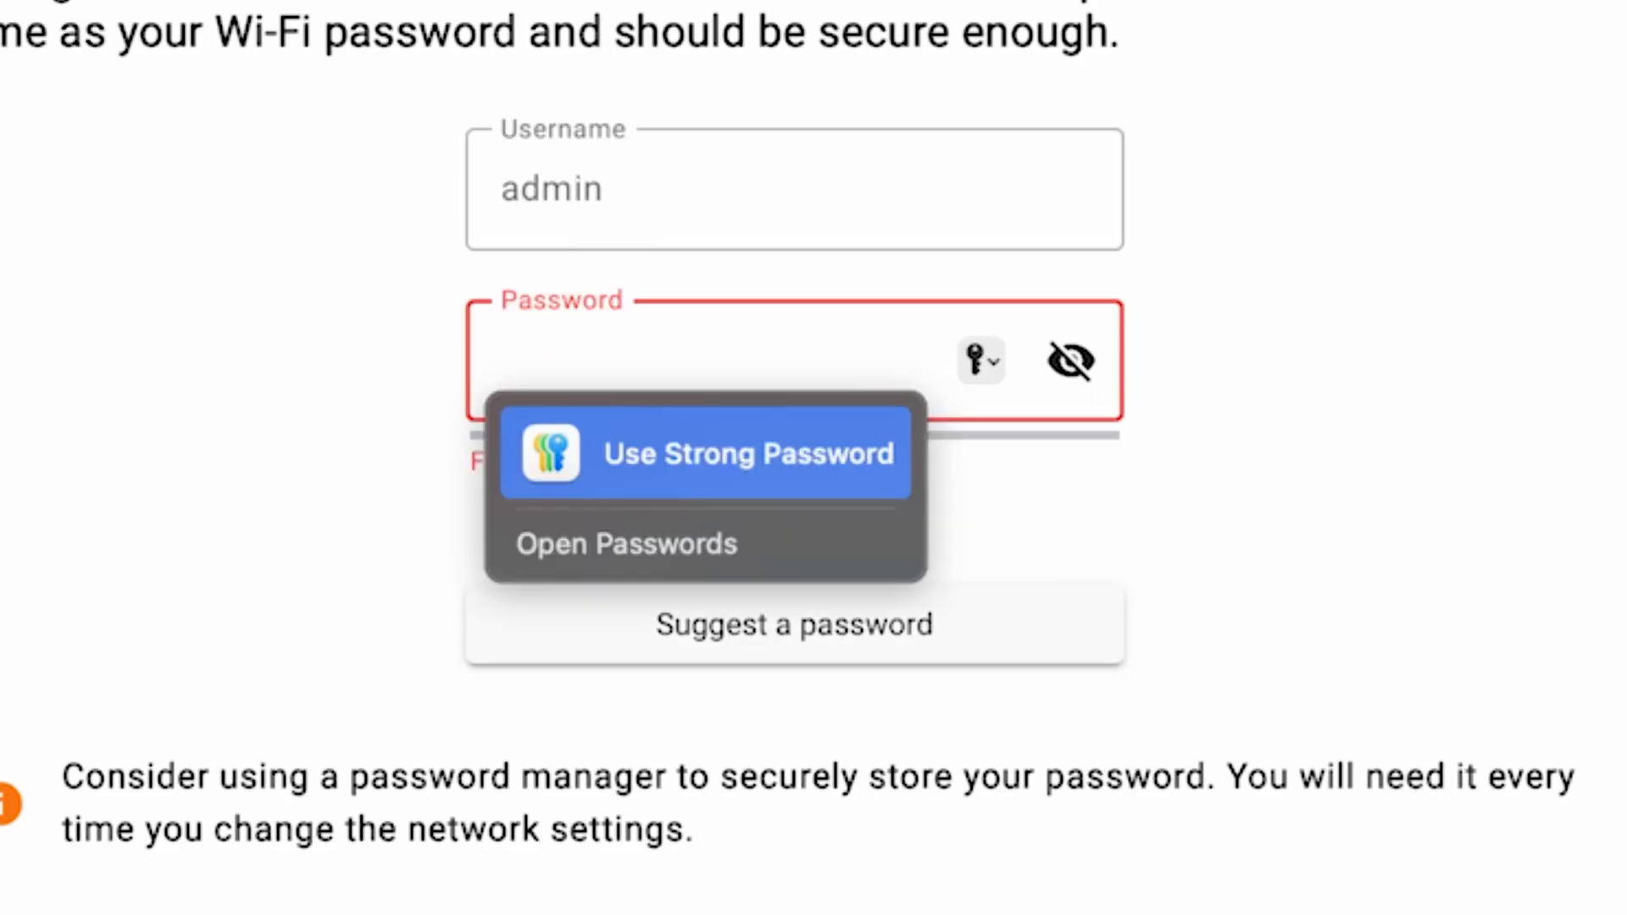
type("•••••")
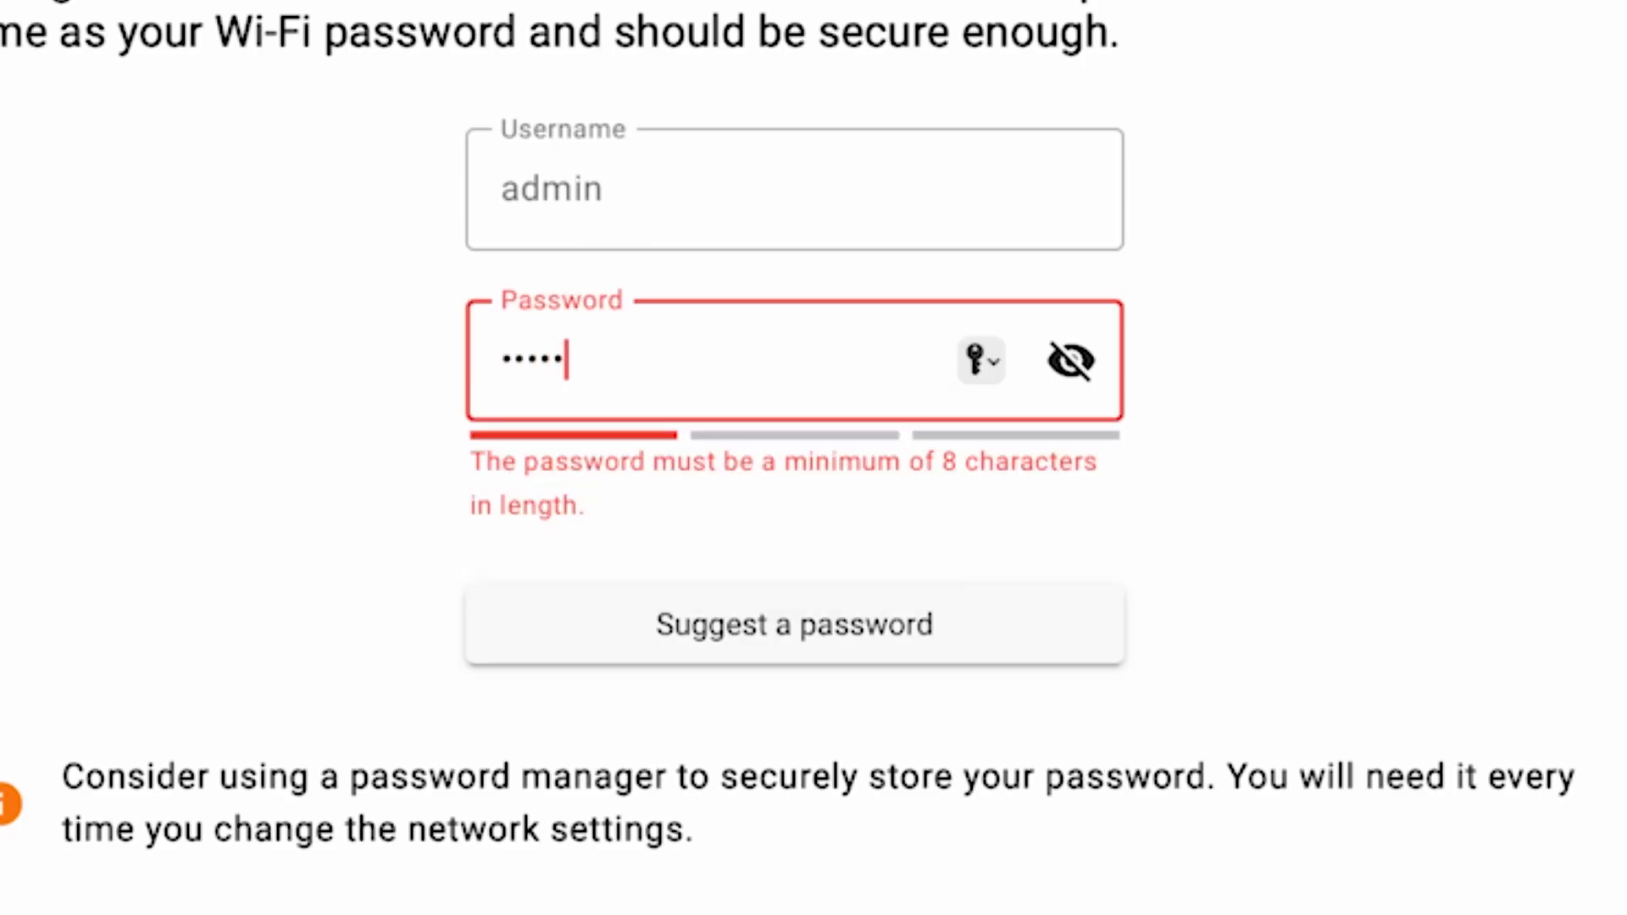
type("•••")
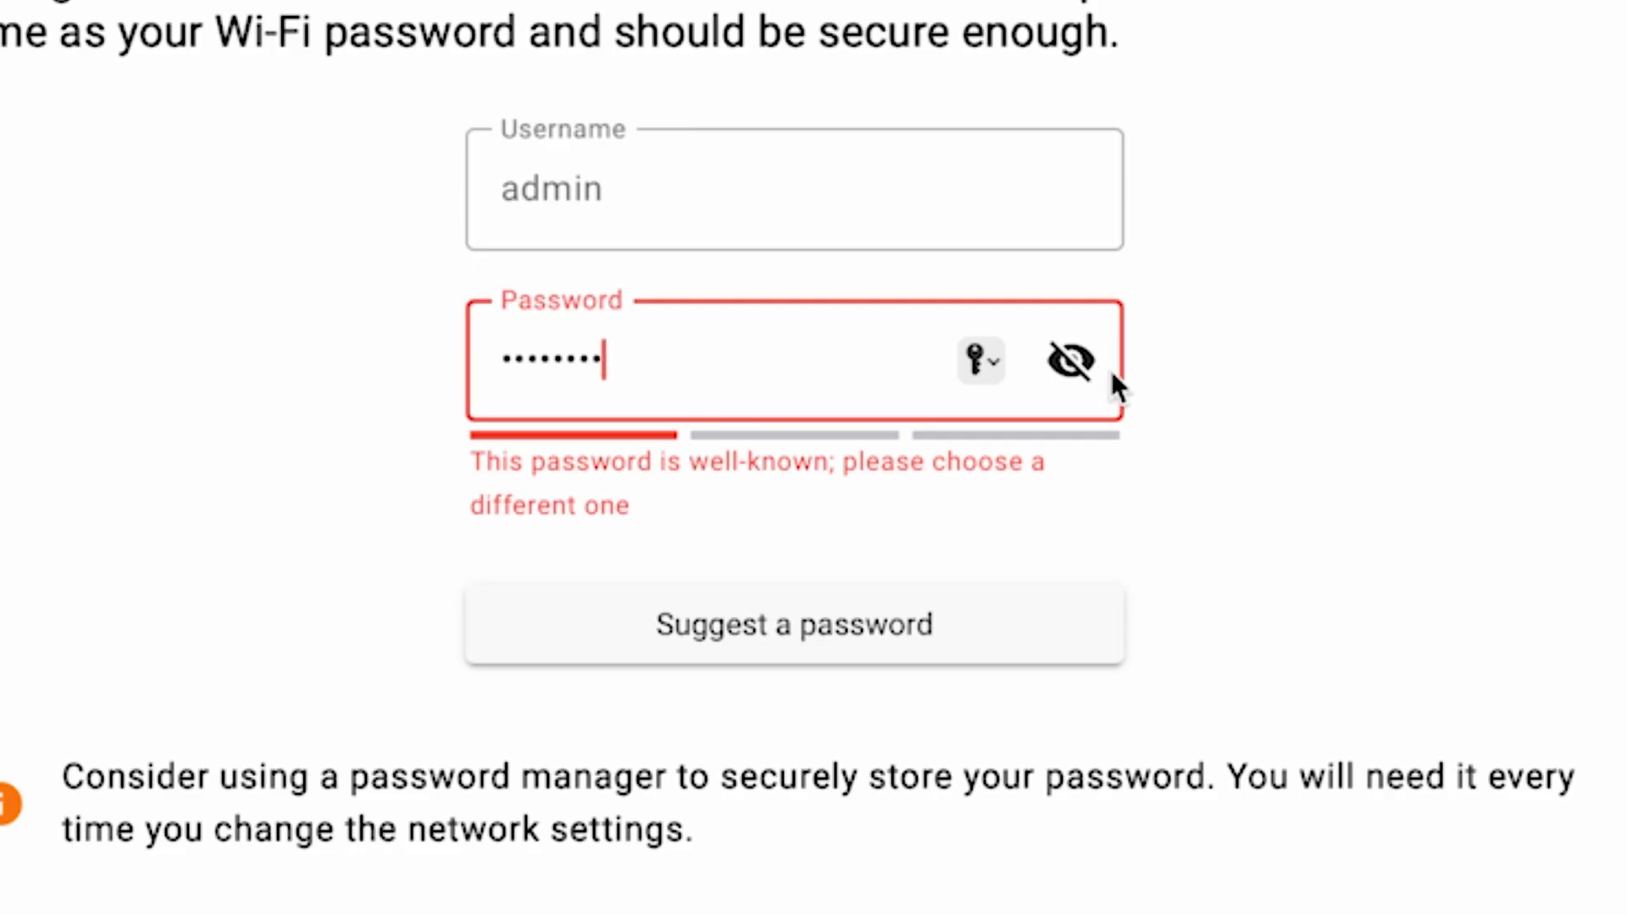
left_click(1094, 370)
type("123")
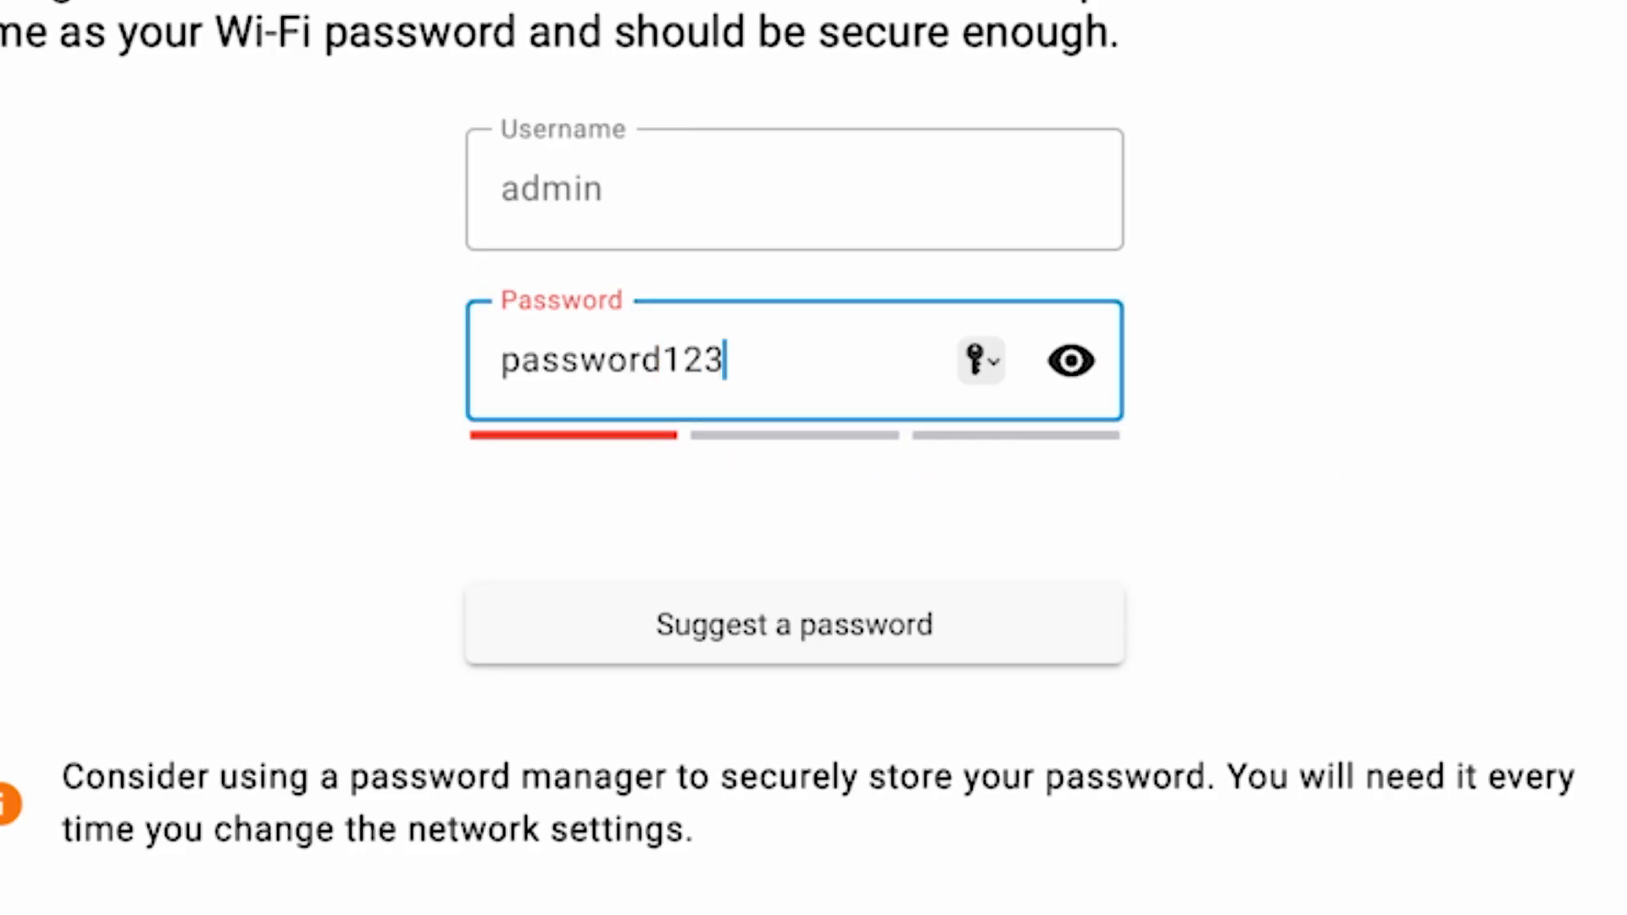
type("456")
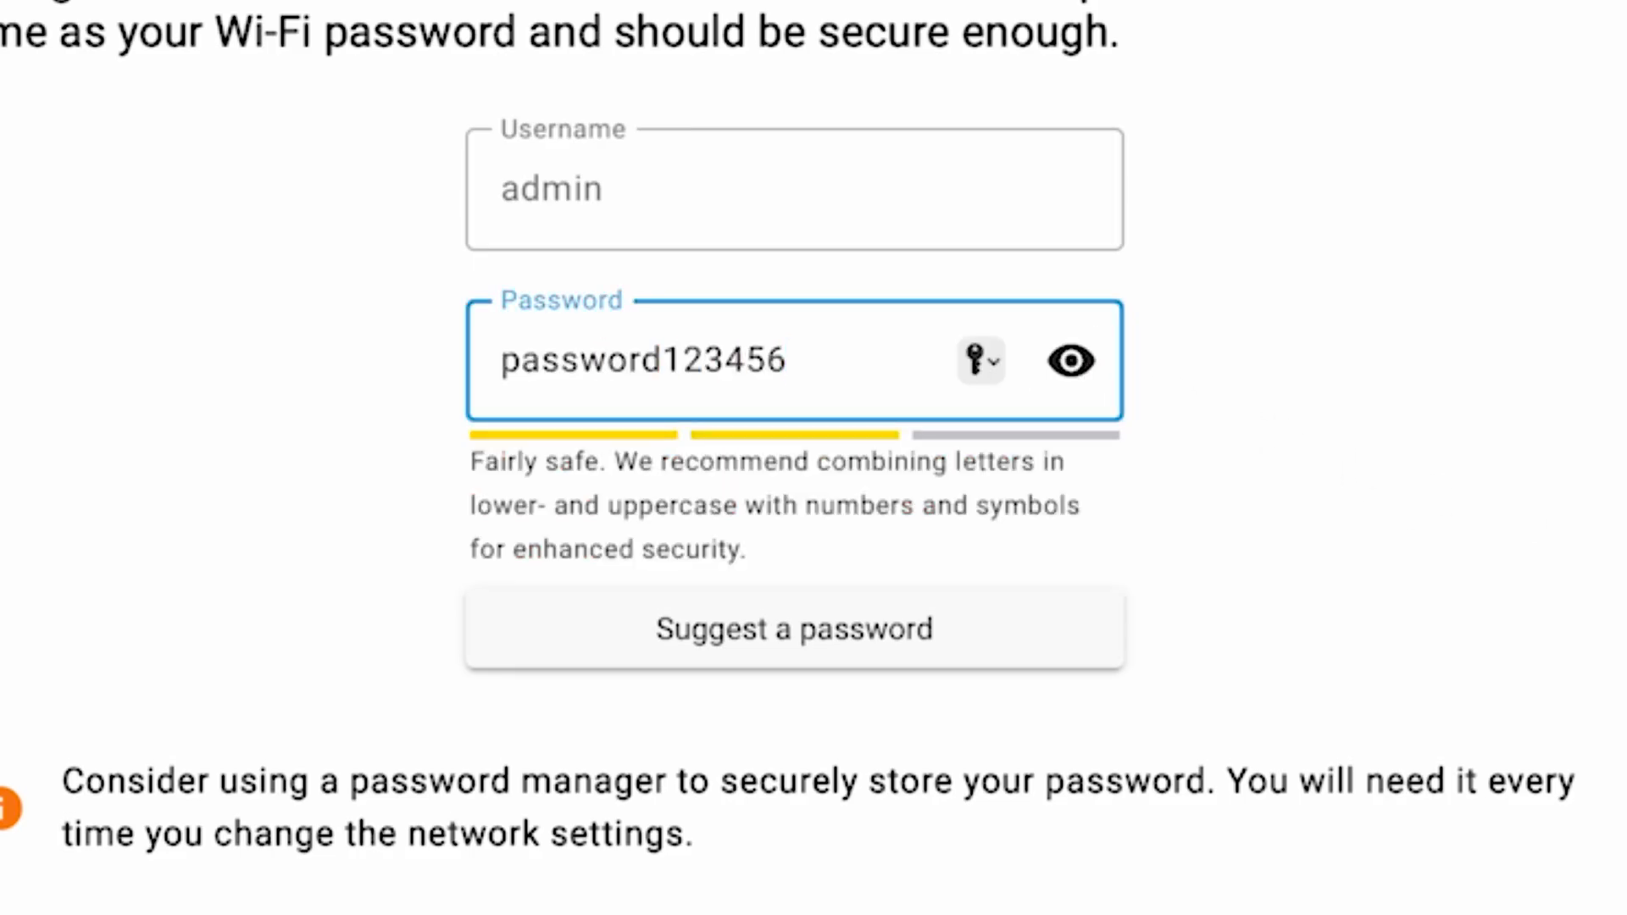
left_click(1068, 669)
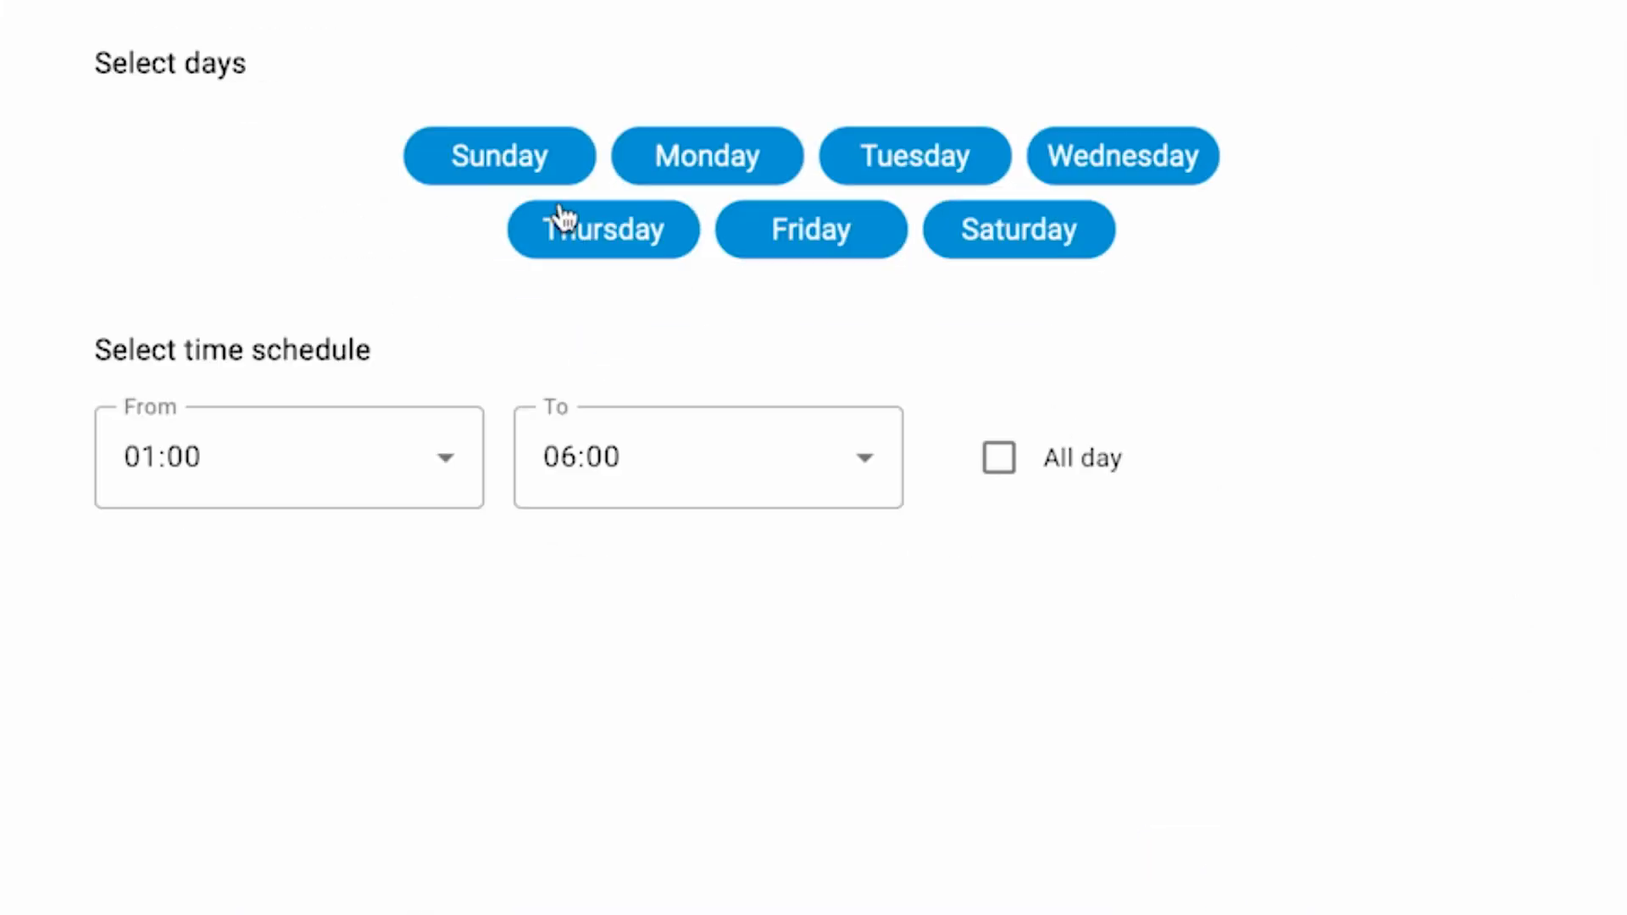
Limit the automatic update schedule to Monday only with a start time of 03:00, and continue
left_click(556, 160)
left_click(585, 236)
left_click(786, 246)
left_click(930, 151)
left_click(1010, 228)
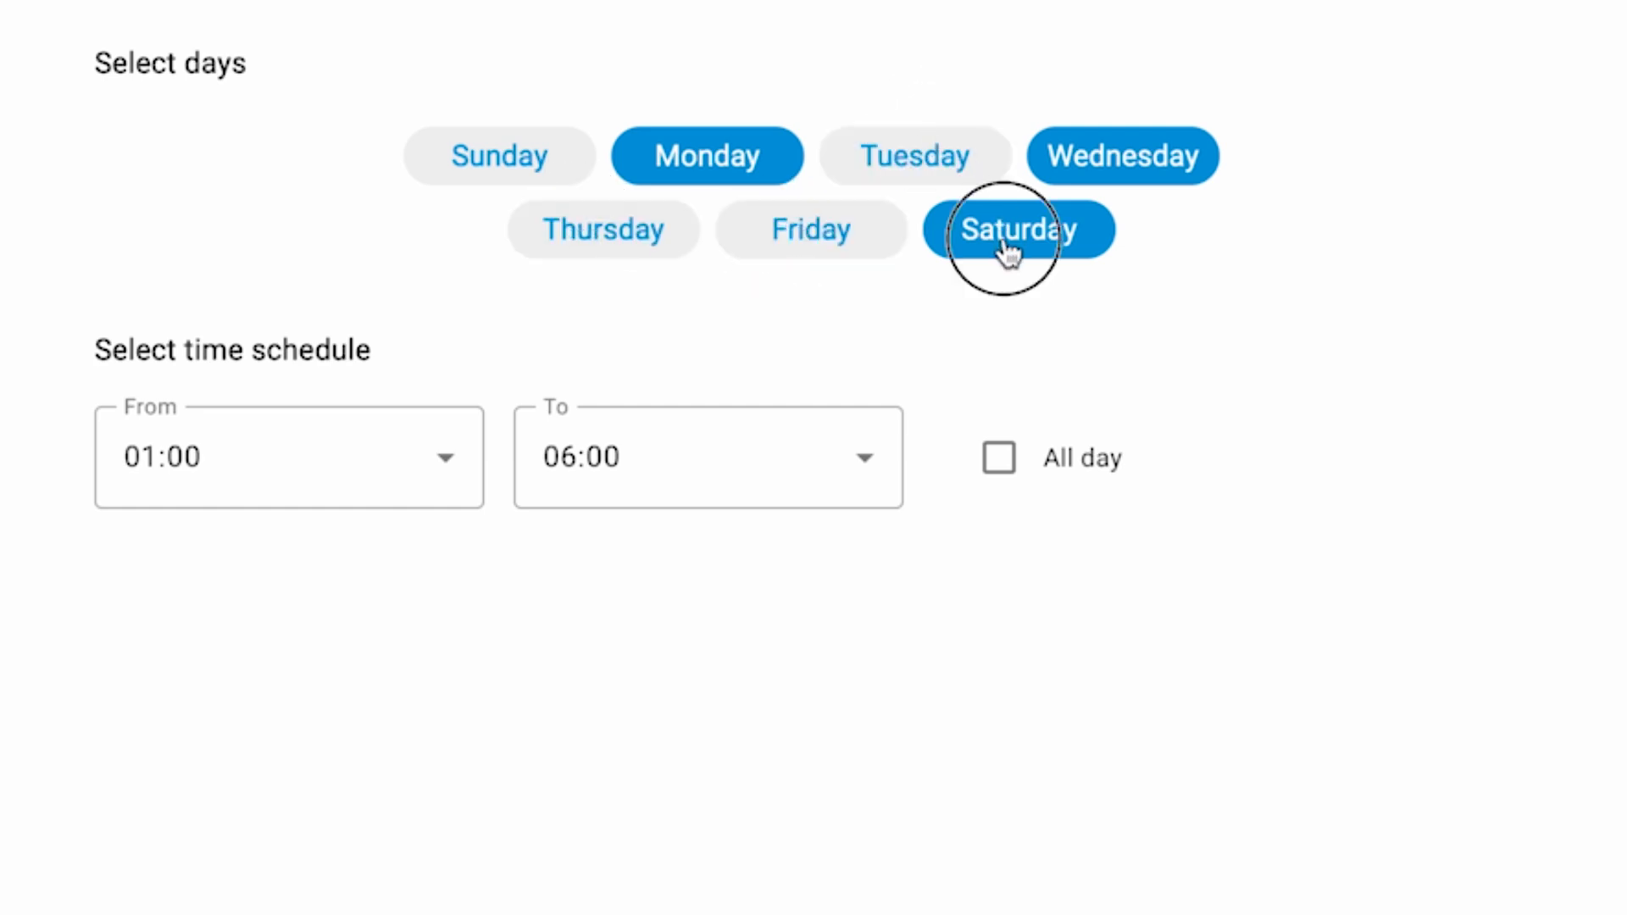
left_click(1151, 161)
left_click(406, 482)
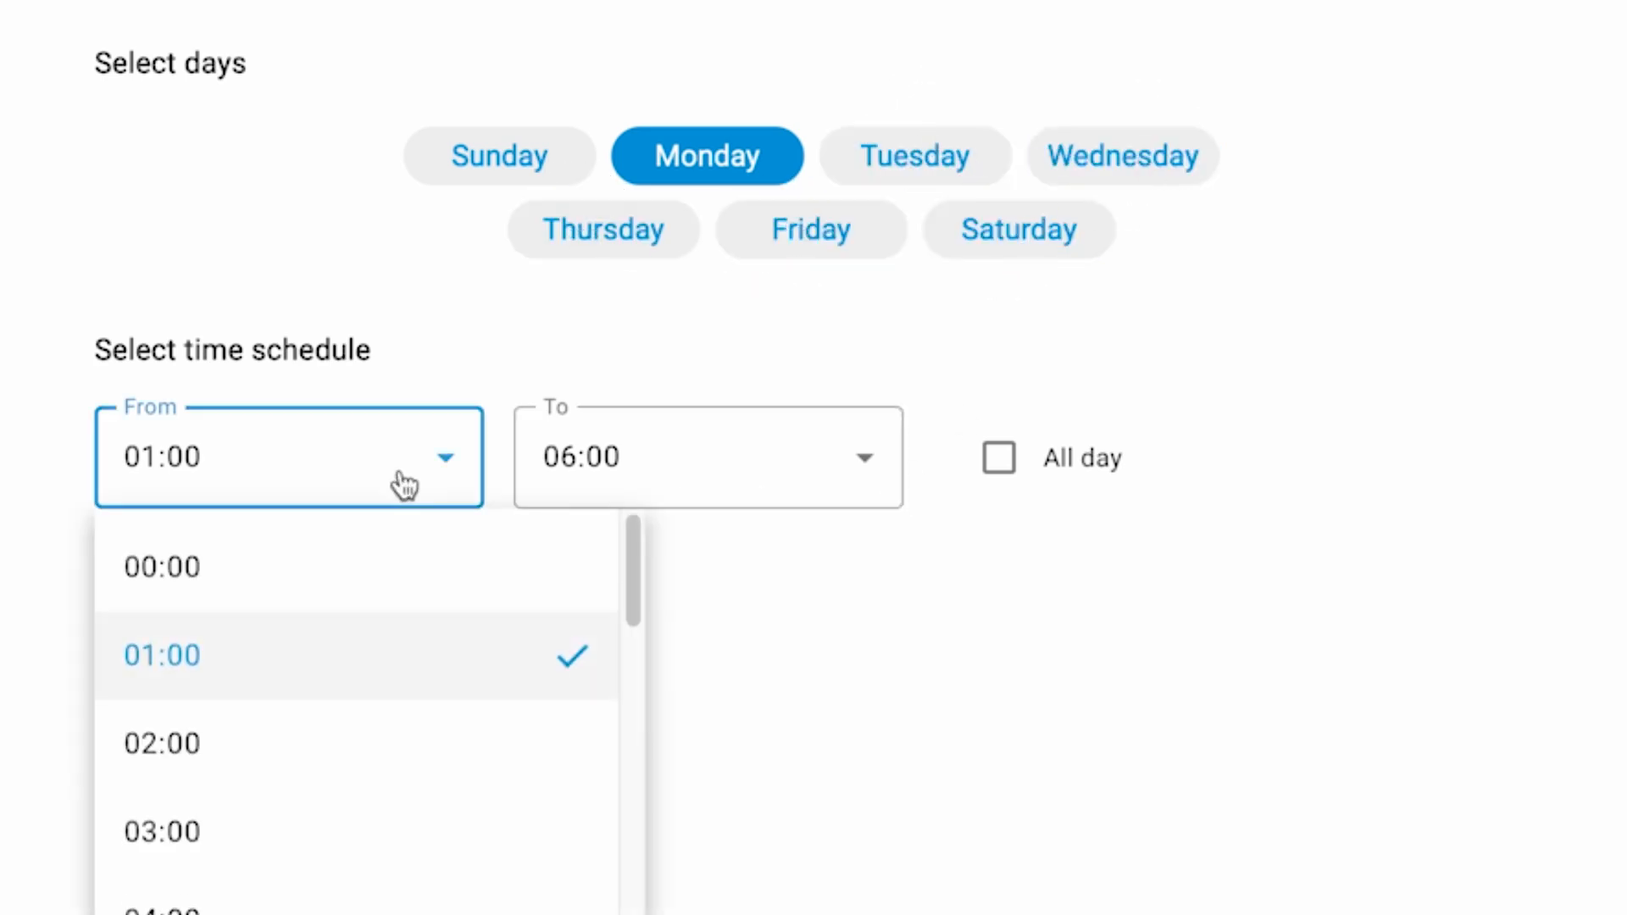
left_click(362, 815)
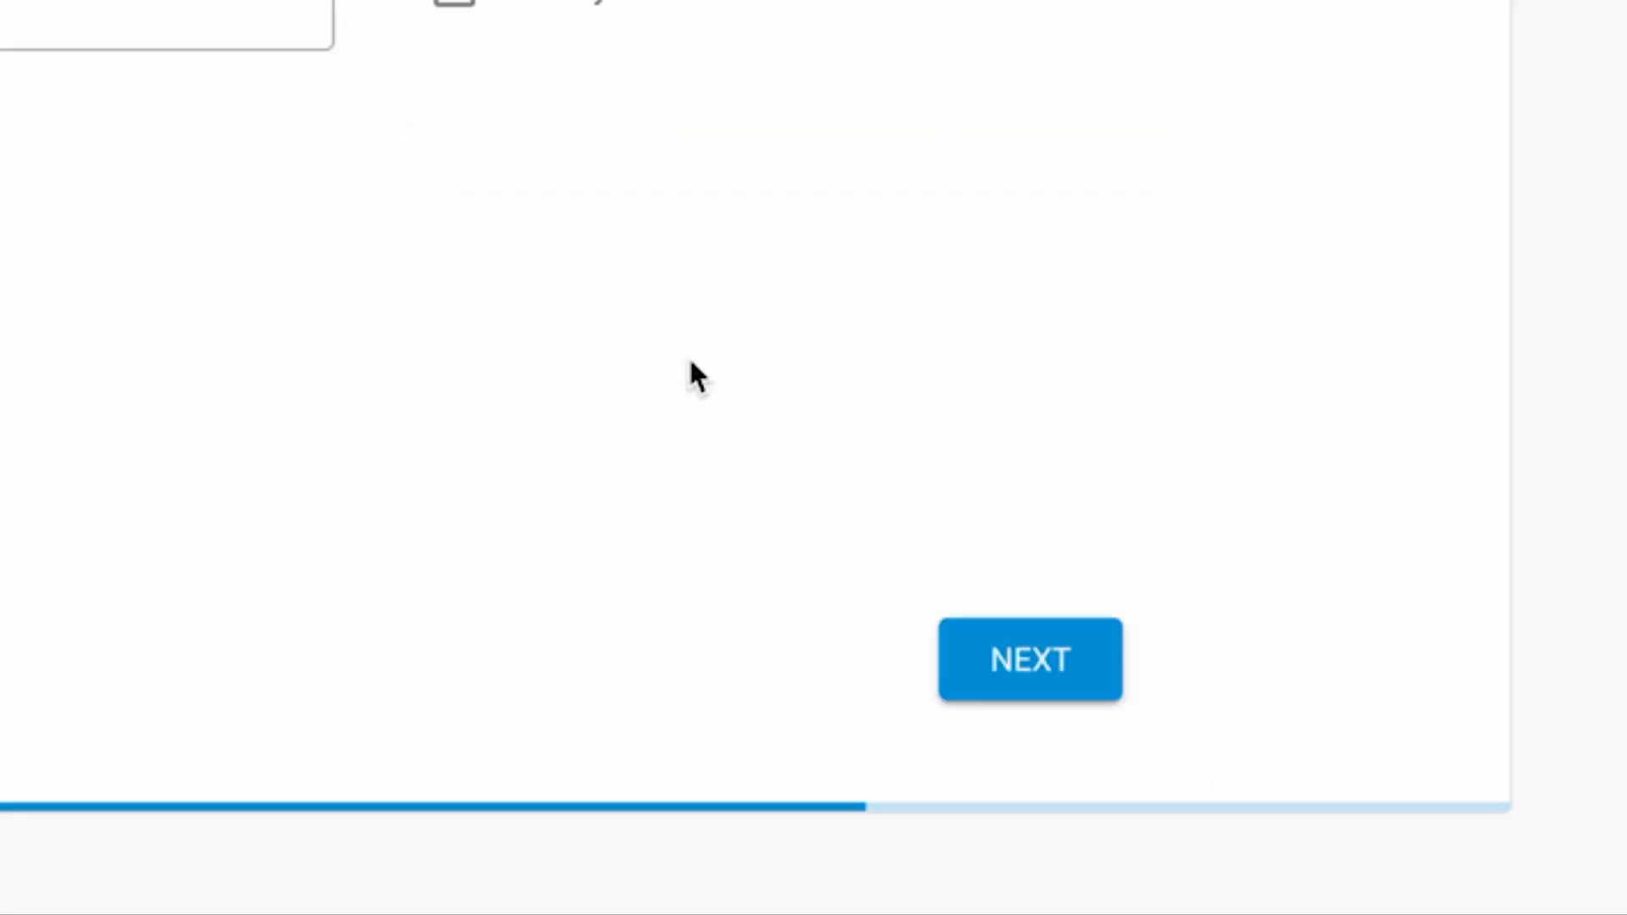
left_click(1028, 653)
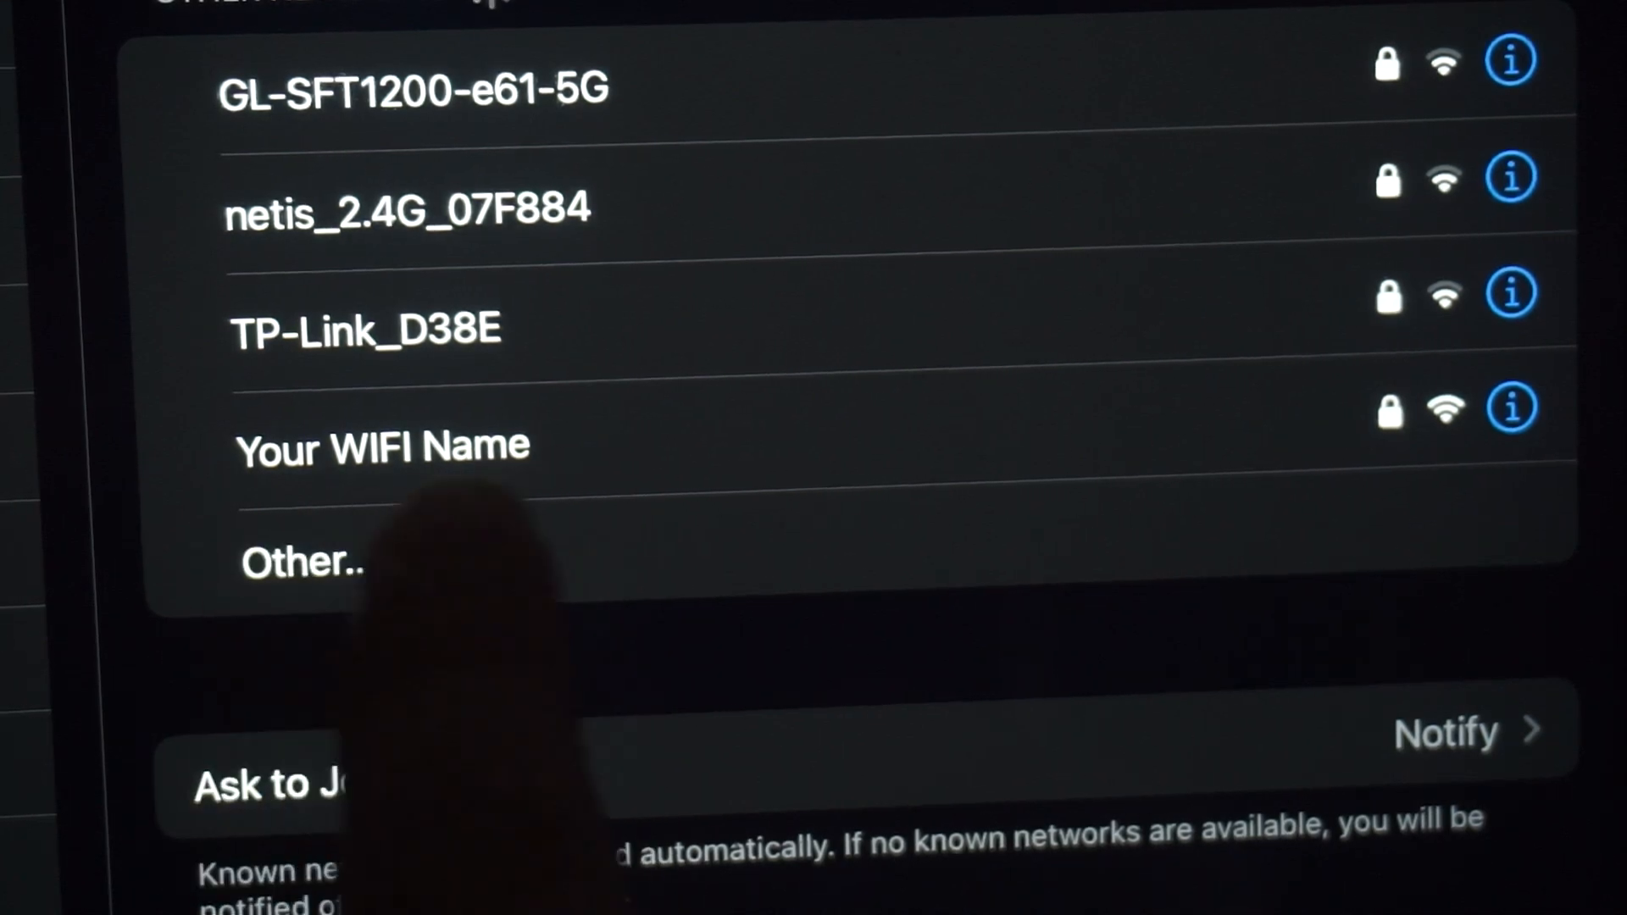
Reconnect to the router's Wi-Fi network and dismiss the Join Network window covering the setup wizard
left_click(458, 462)
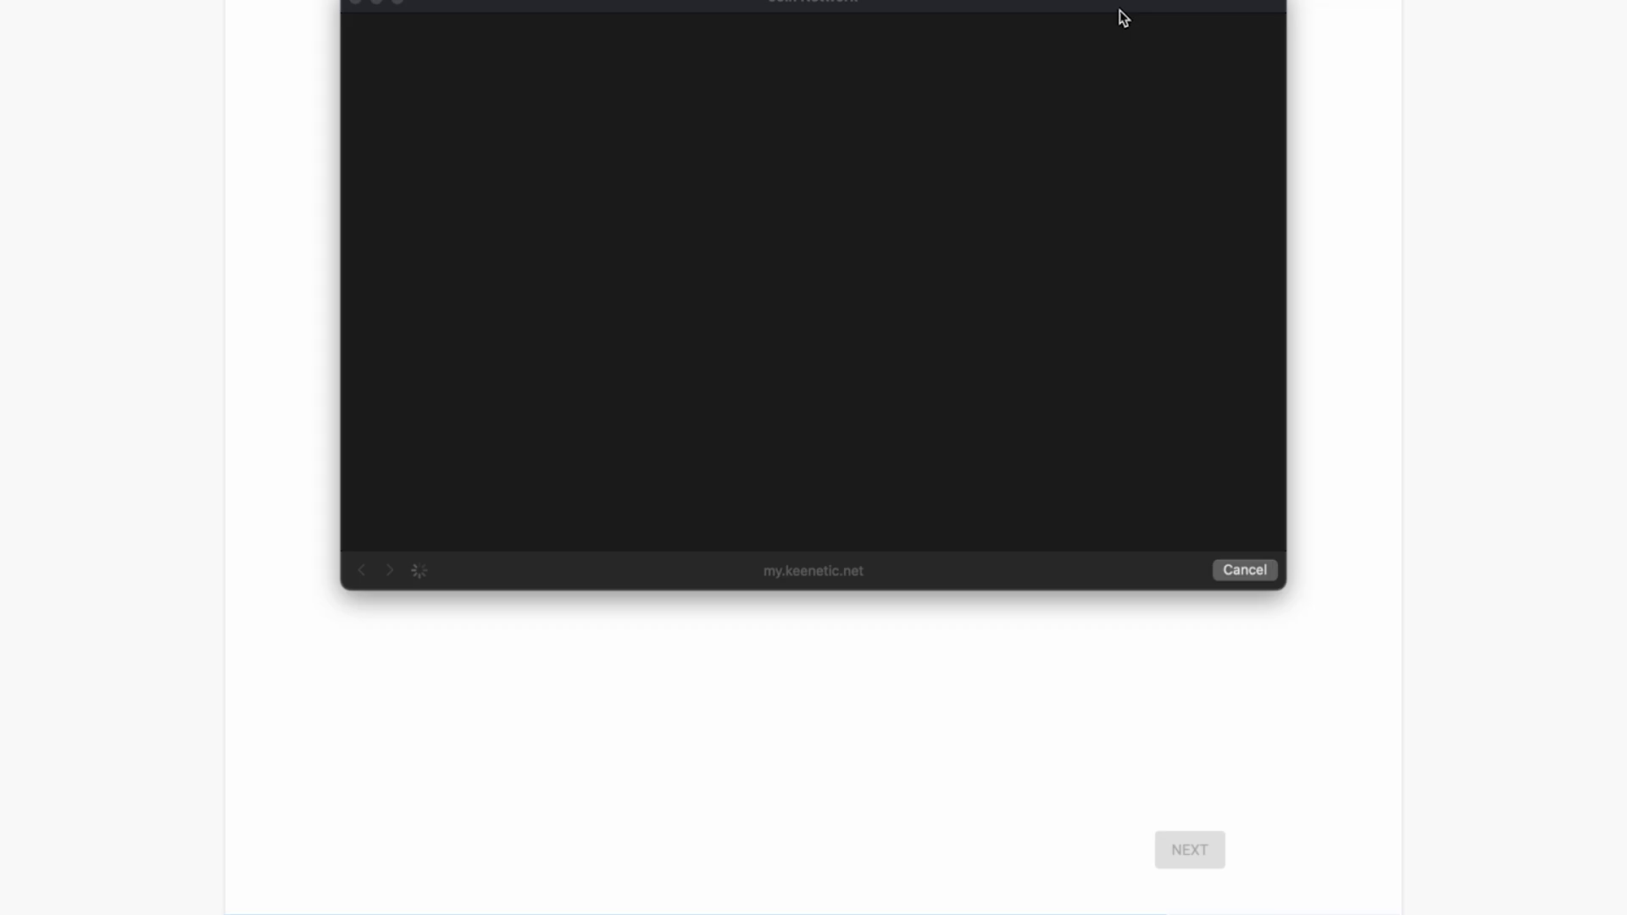
left_click_drag(1119, 10, 1155, 100)
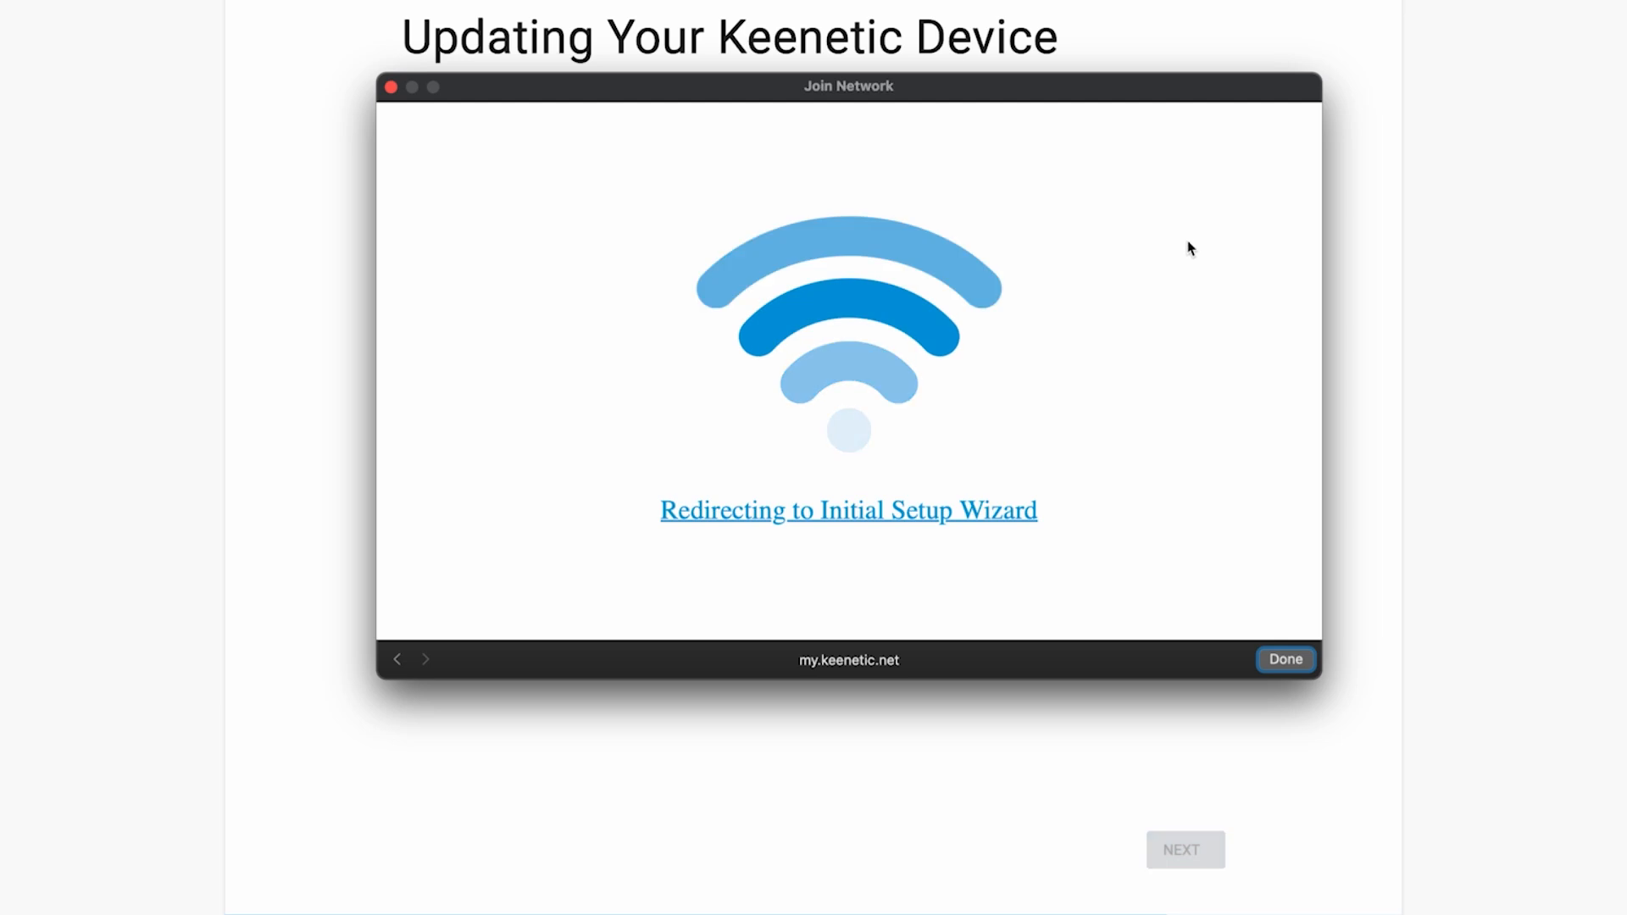
left_click(1295, 665)
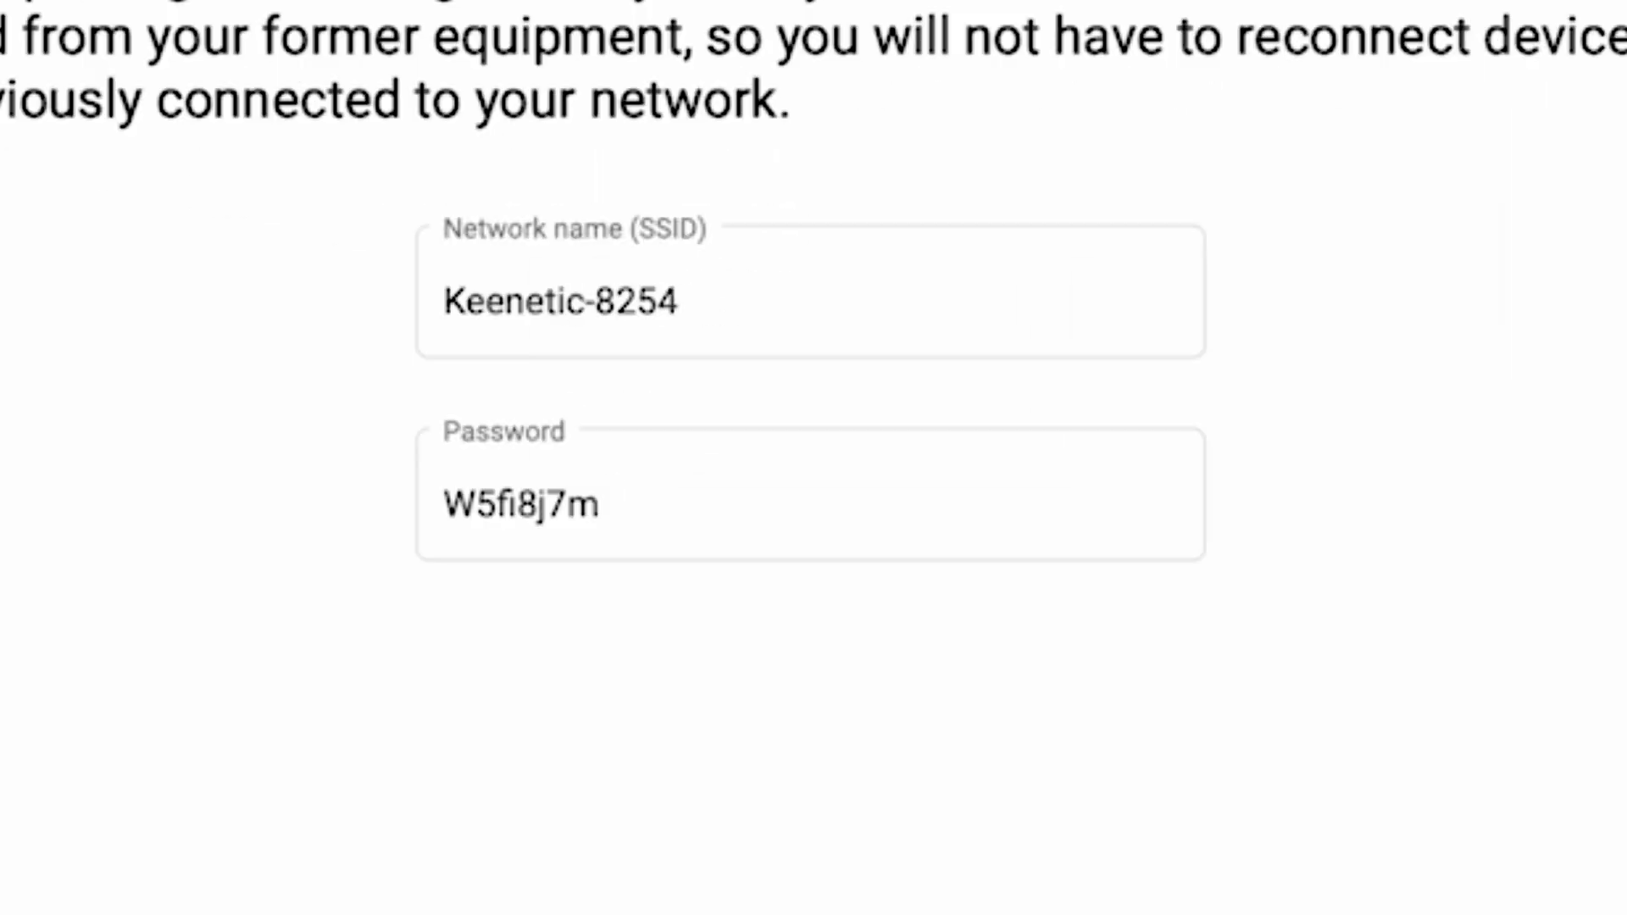
Rename the Wi-Fi network to Keenetic, enter a new Wi-Fi password, and continue
left_click(763, 318)
left_click_drag(813, 331, 594, 309)
key("BackSpace")
key("BackSpace")
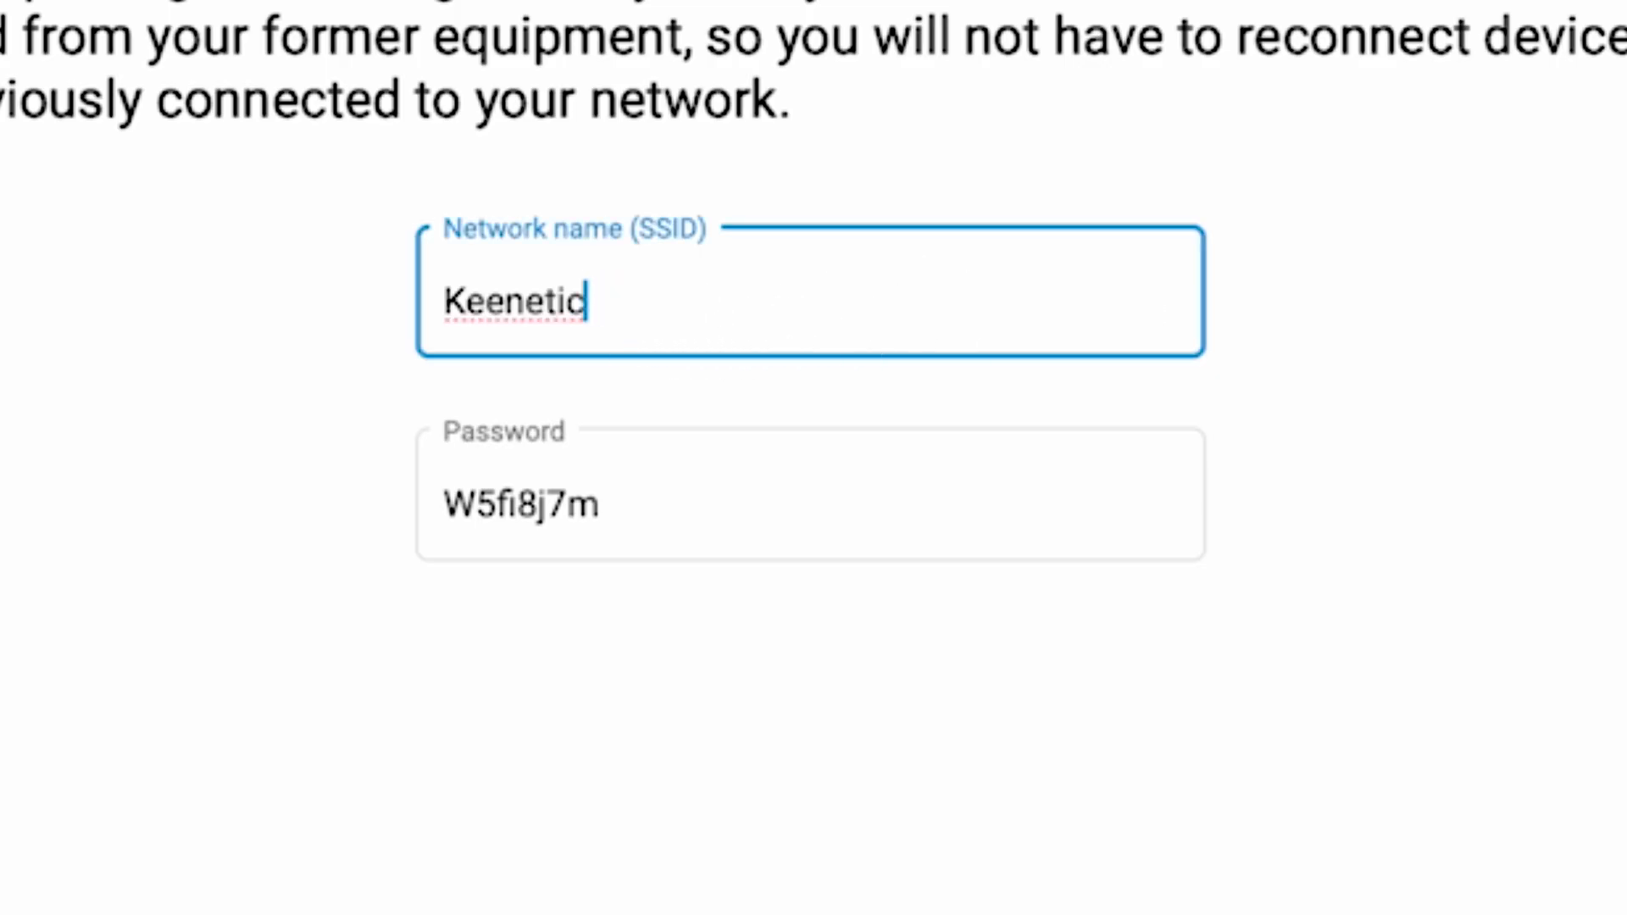
key("Tab")
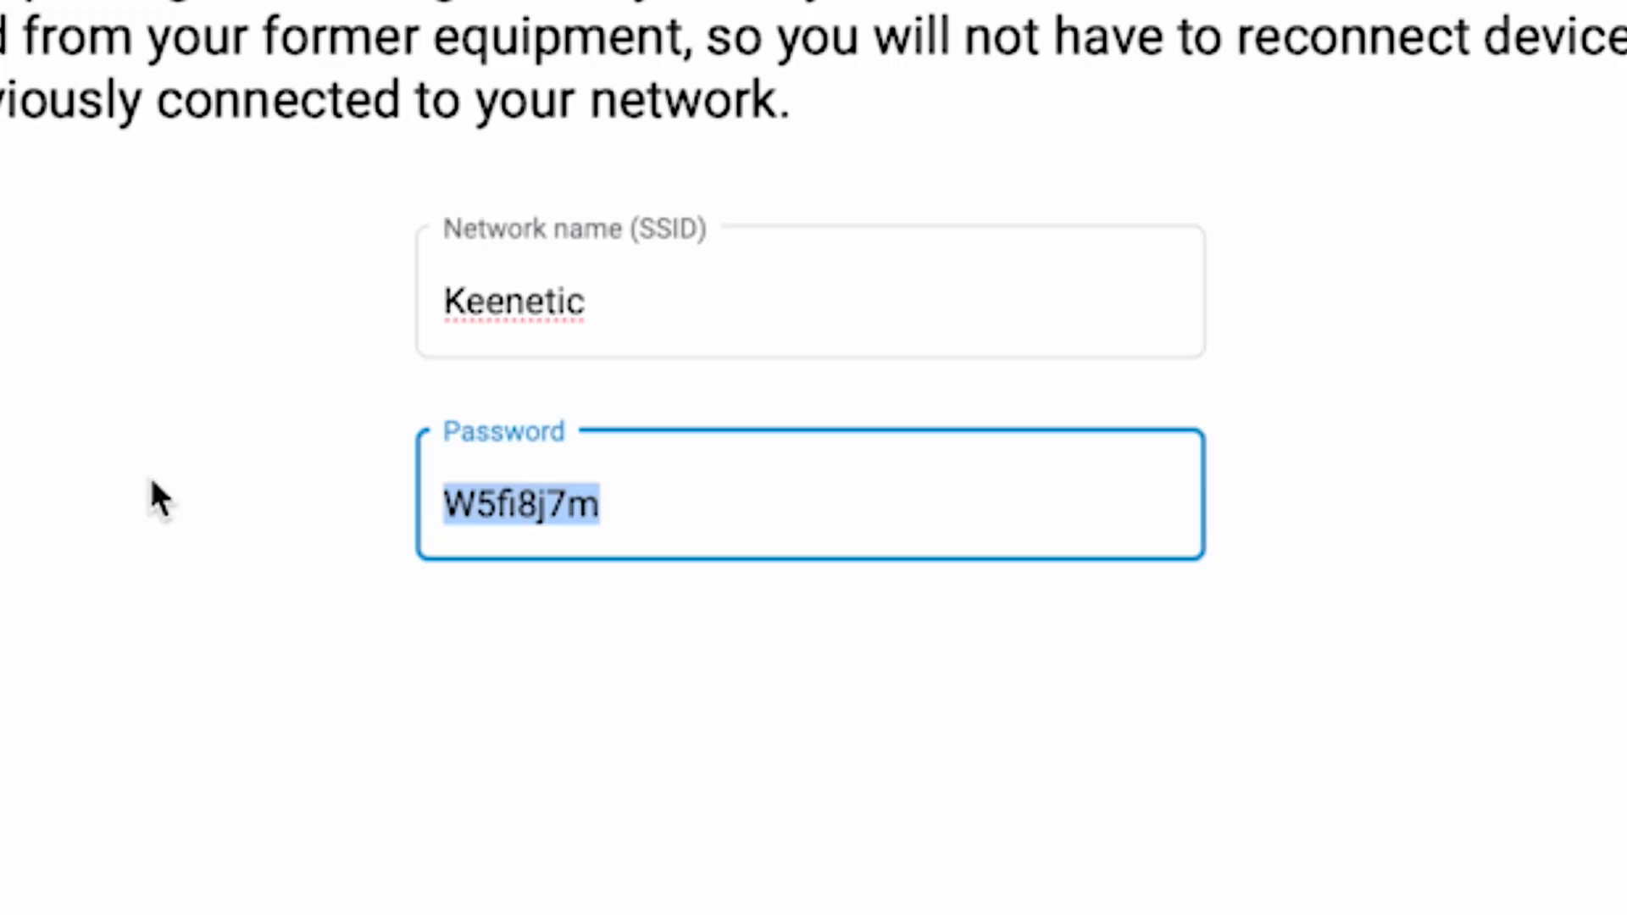
type("123456789")
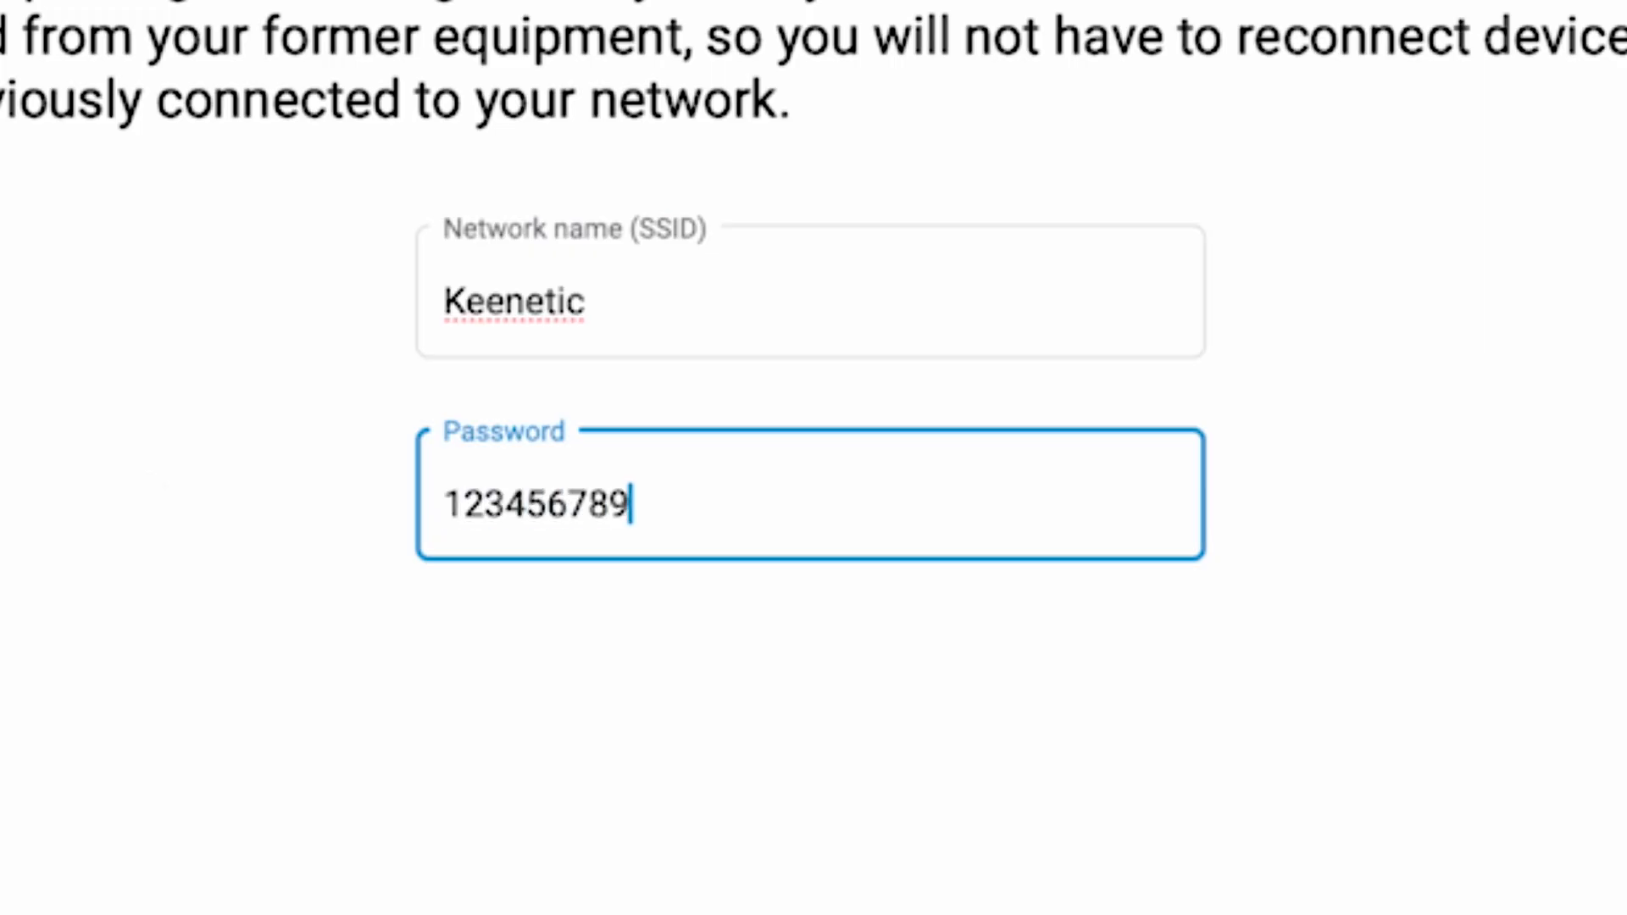
left_click(1363, 807)
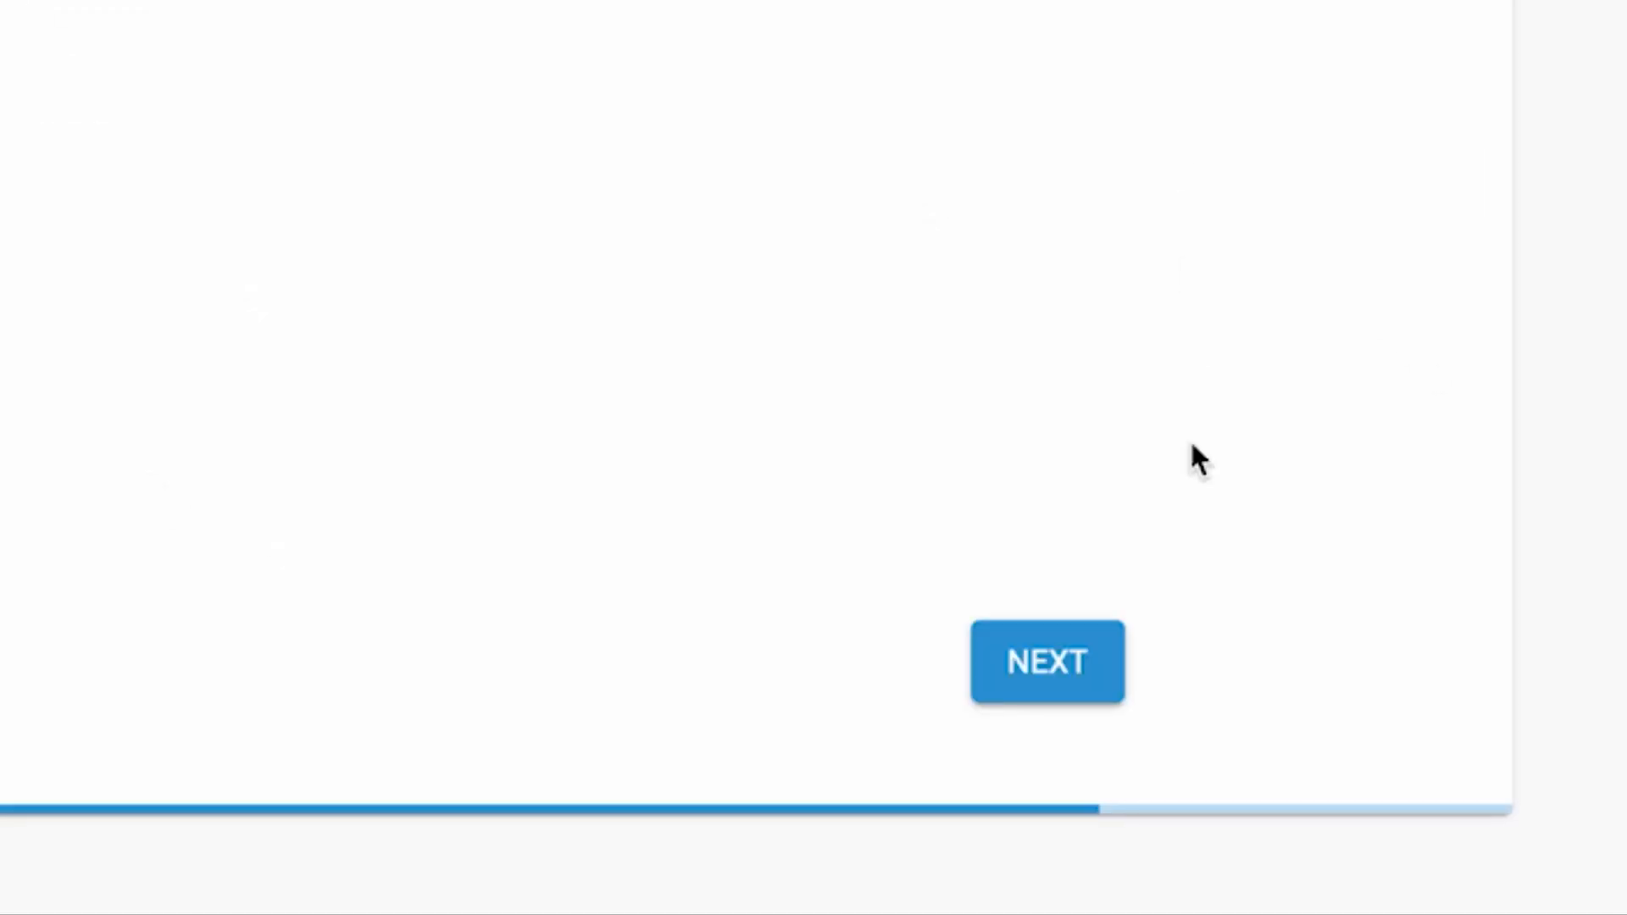
left_click(1022, 669)
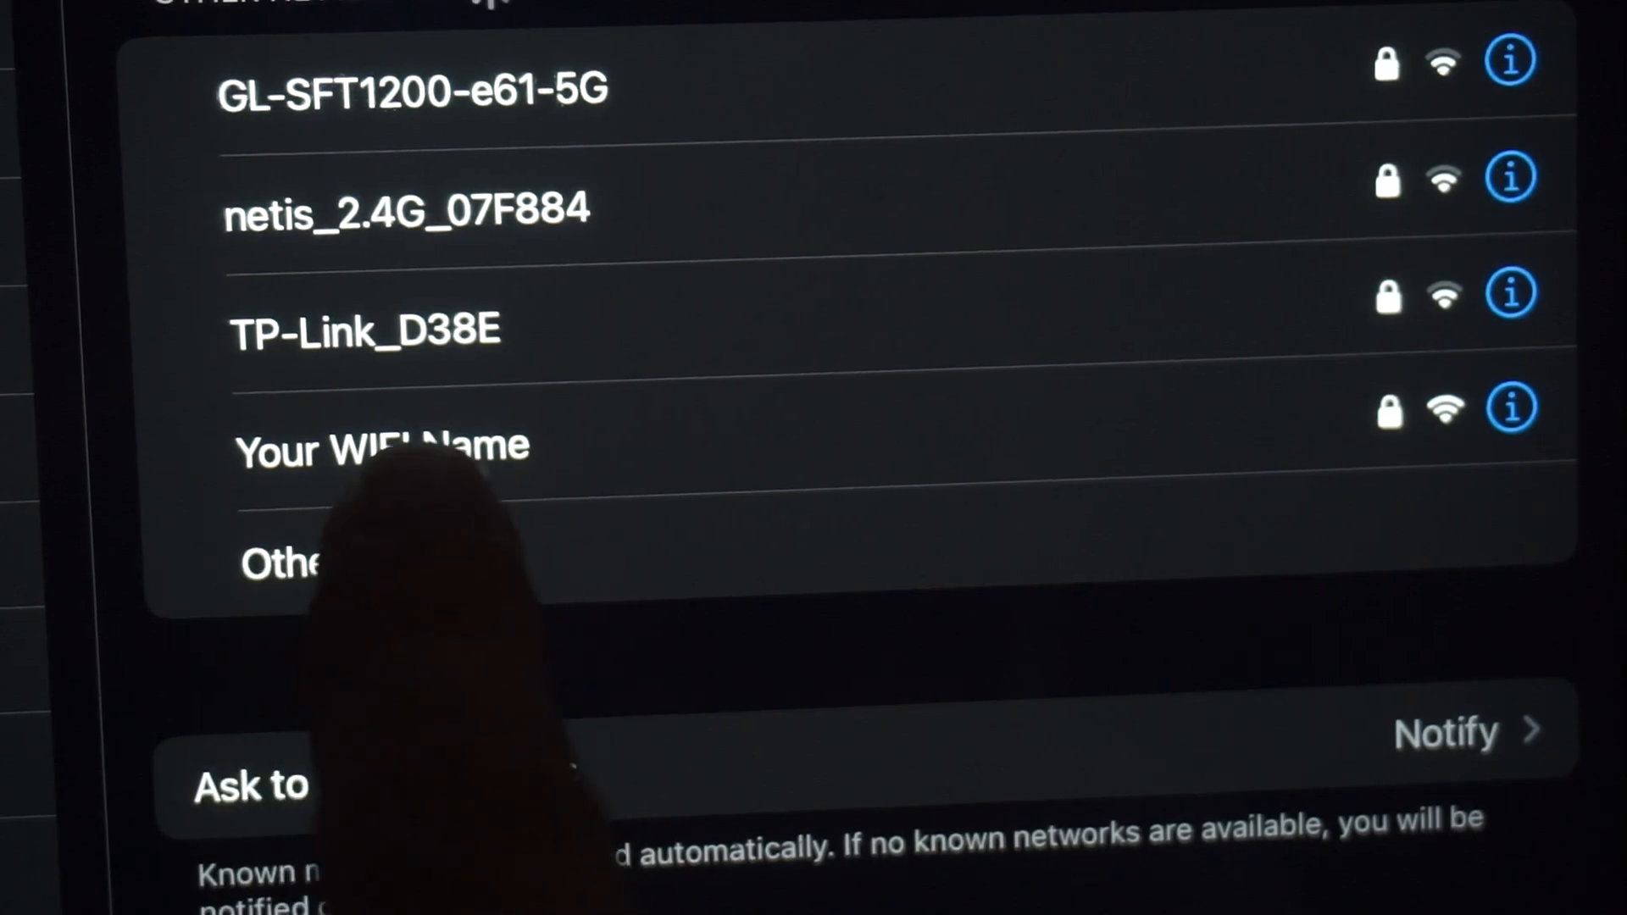
Rejoin the renamed Wi-Fi network, closing its Join Network window, and continue past the digital certificates page
left_click(382, 449)
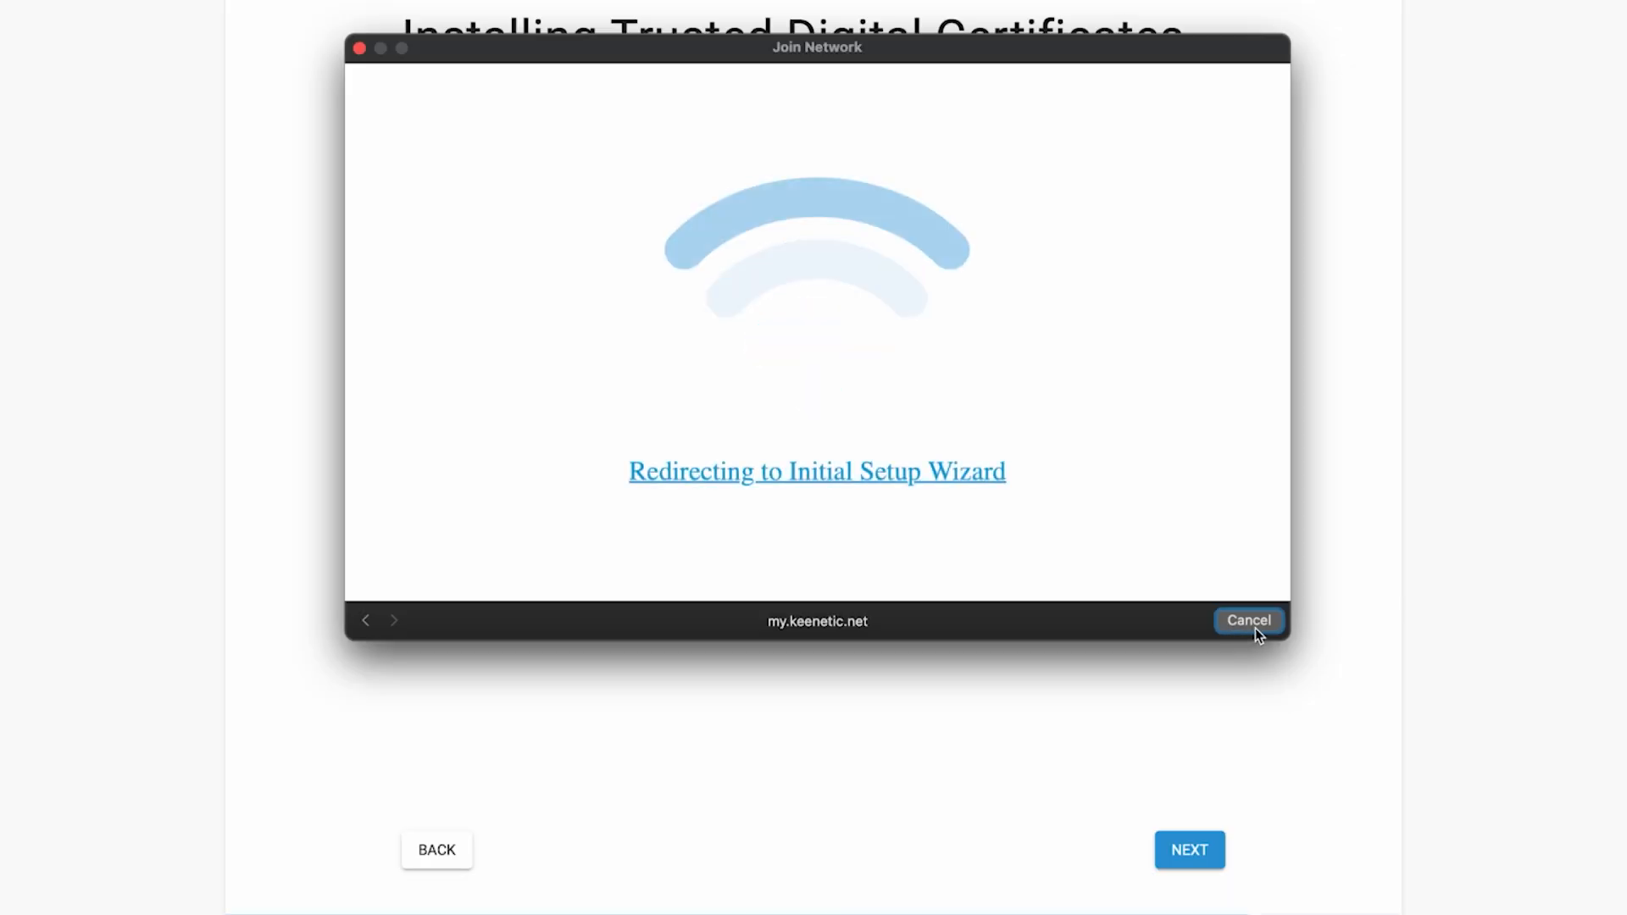
left_click(1250, 622)
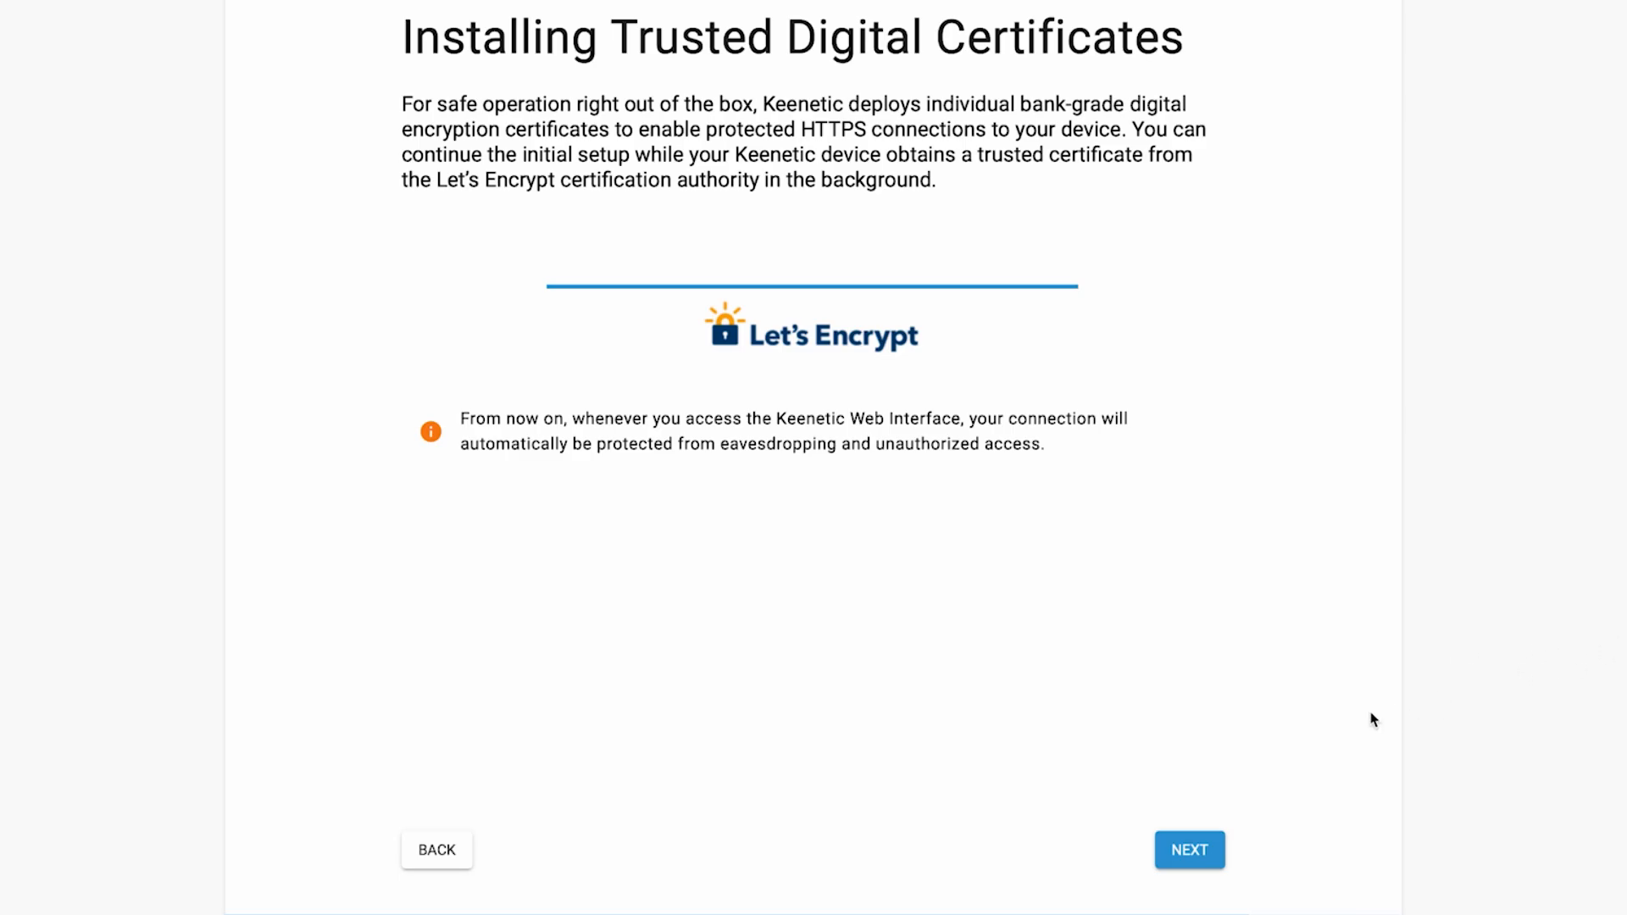
left_click(1227, 849)
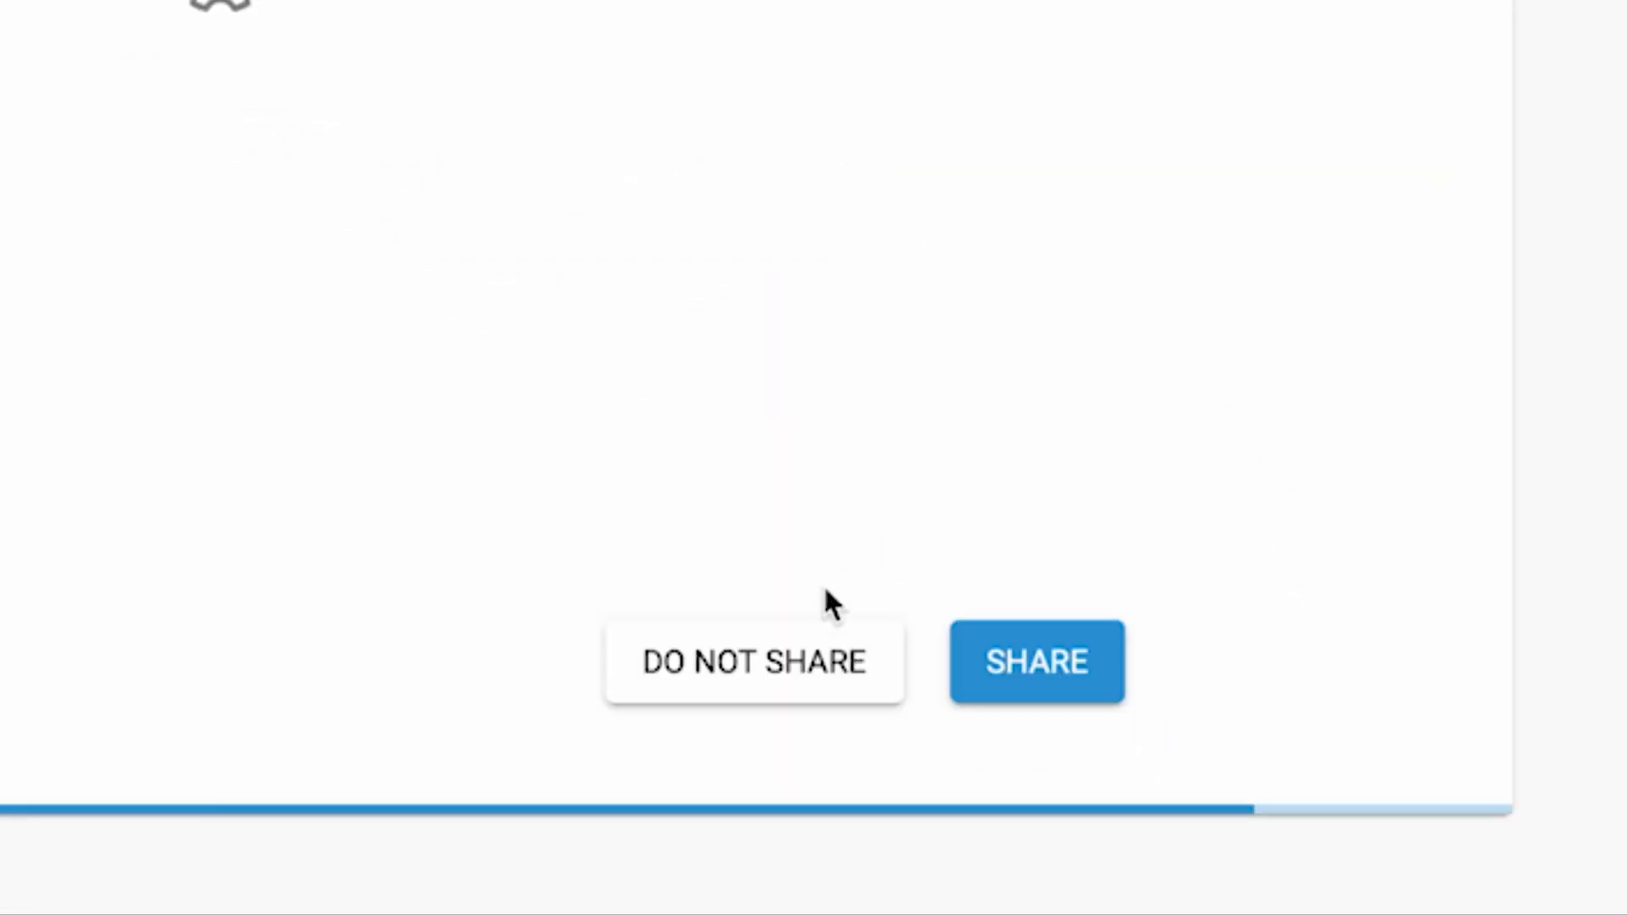
Decline to share device usage data and finish the initial setup wizard without saving the credentials
left_click(750, 676)
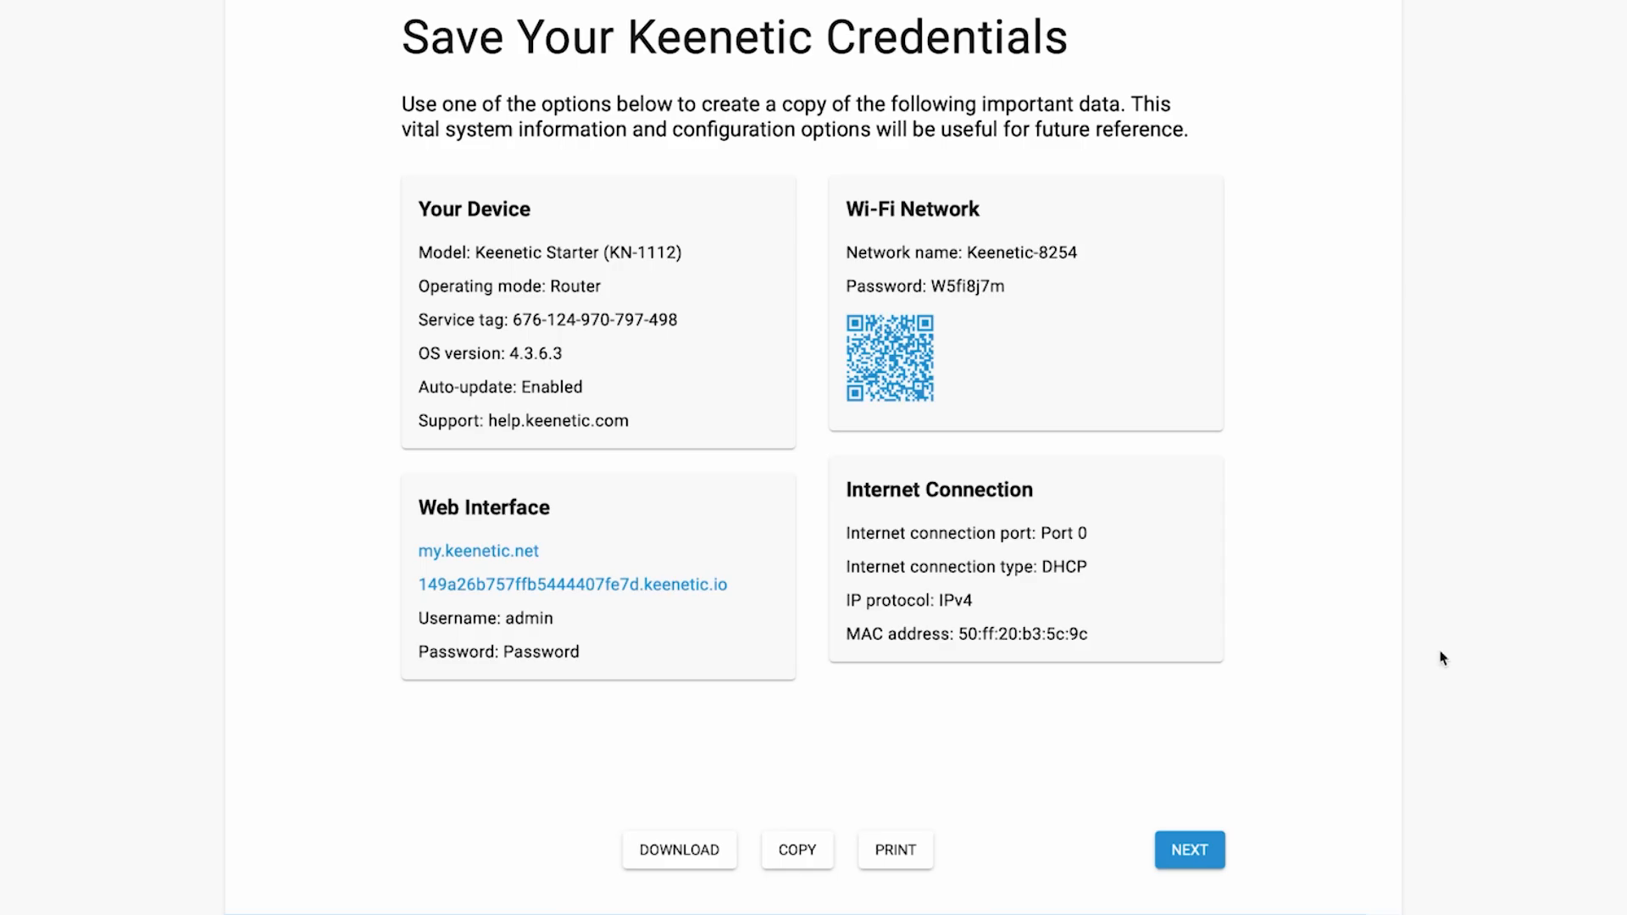
left_click(1184, 856)
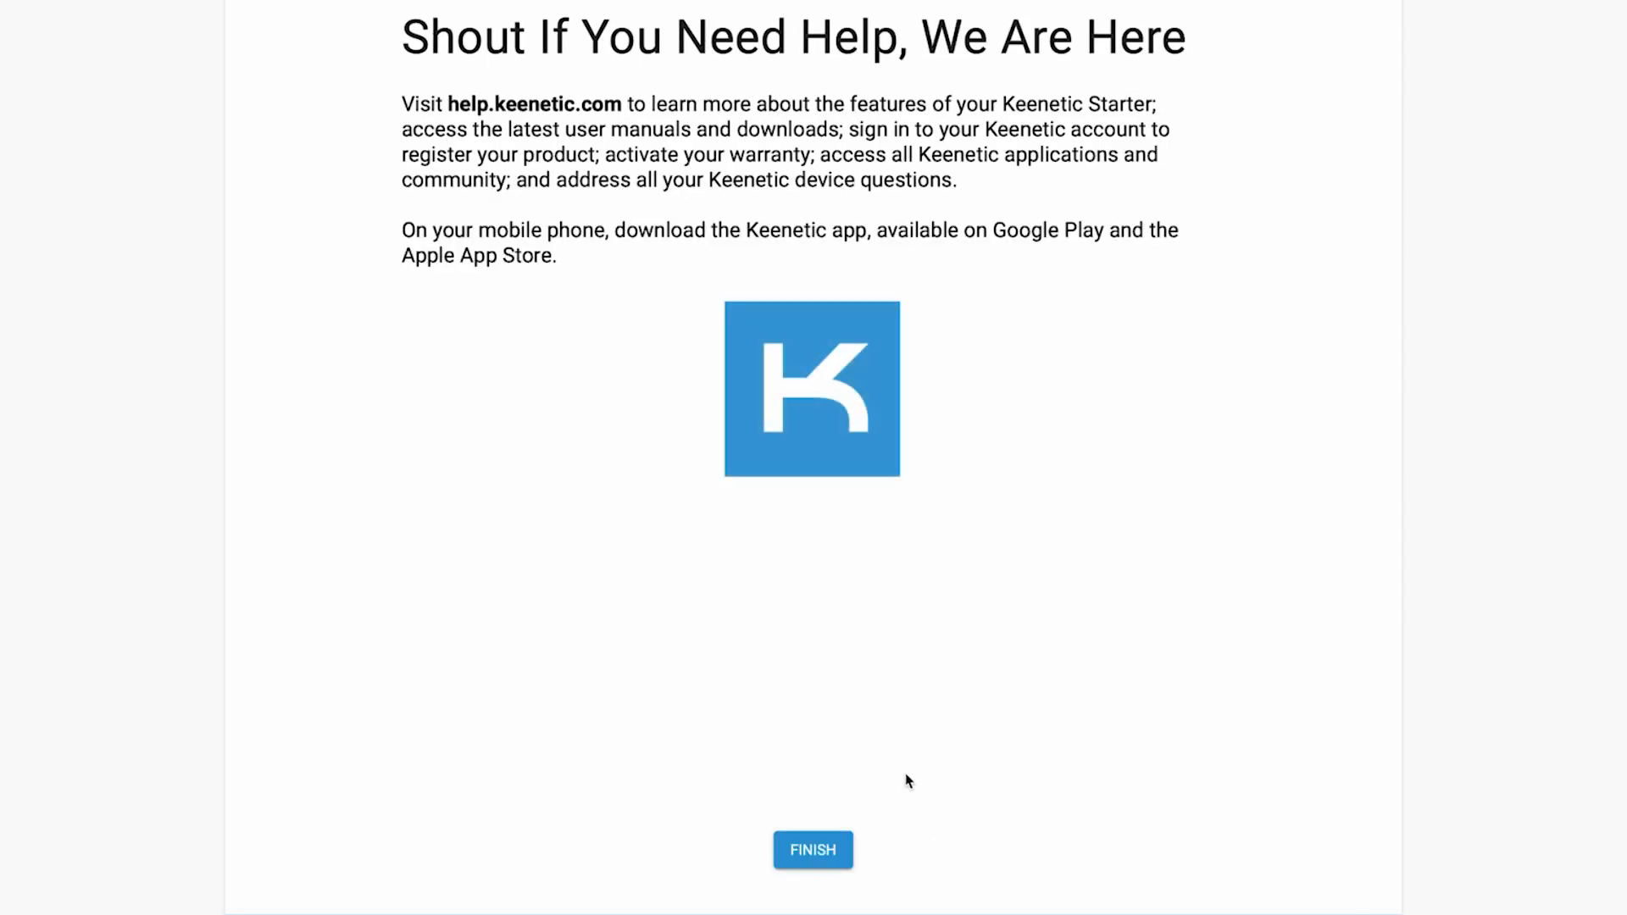
left_click(844, 848)
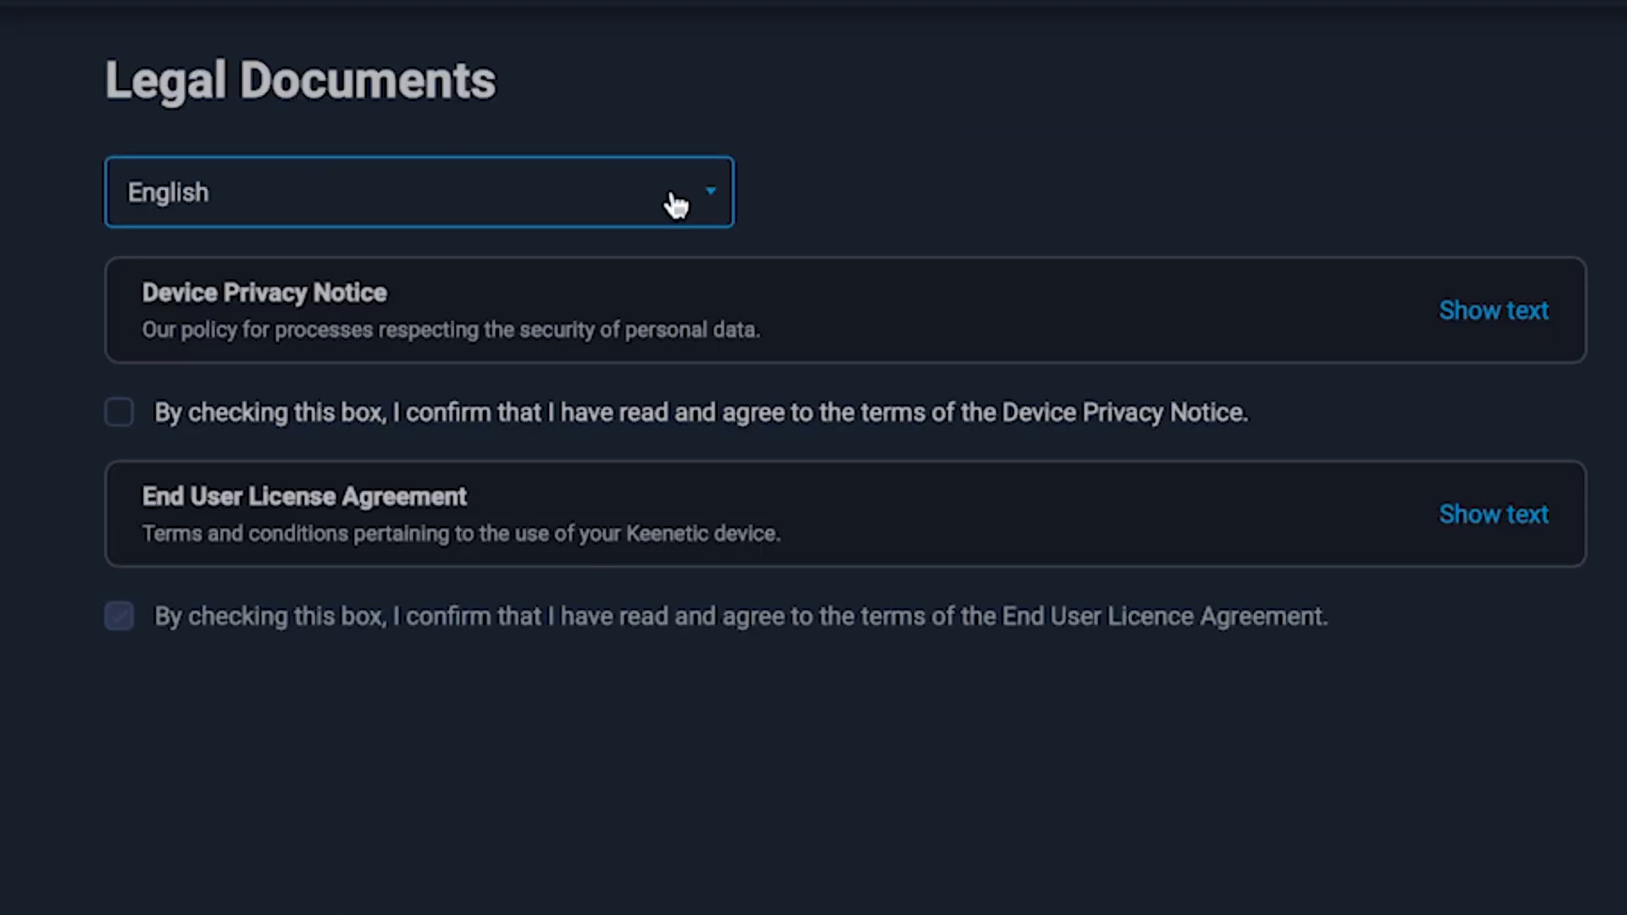
Agree to the Device Privacy Notice and End User License Agreement and affirm both
left_click(119, 414)
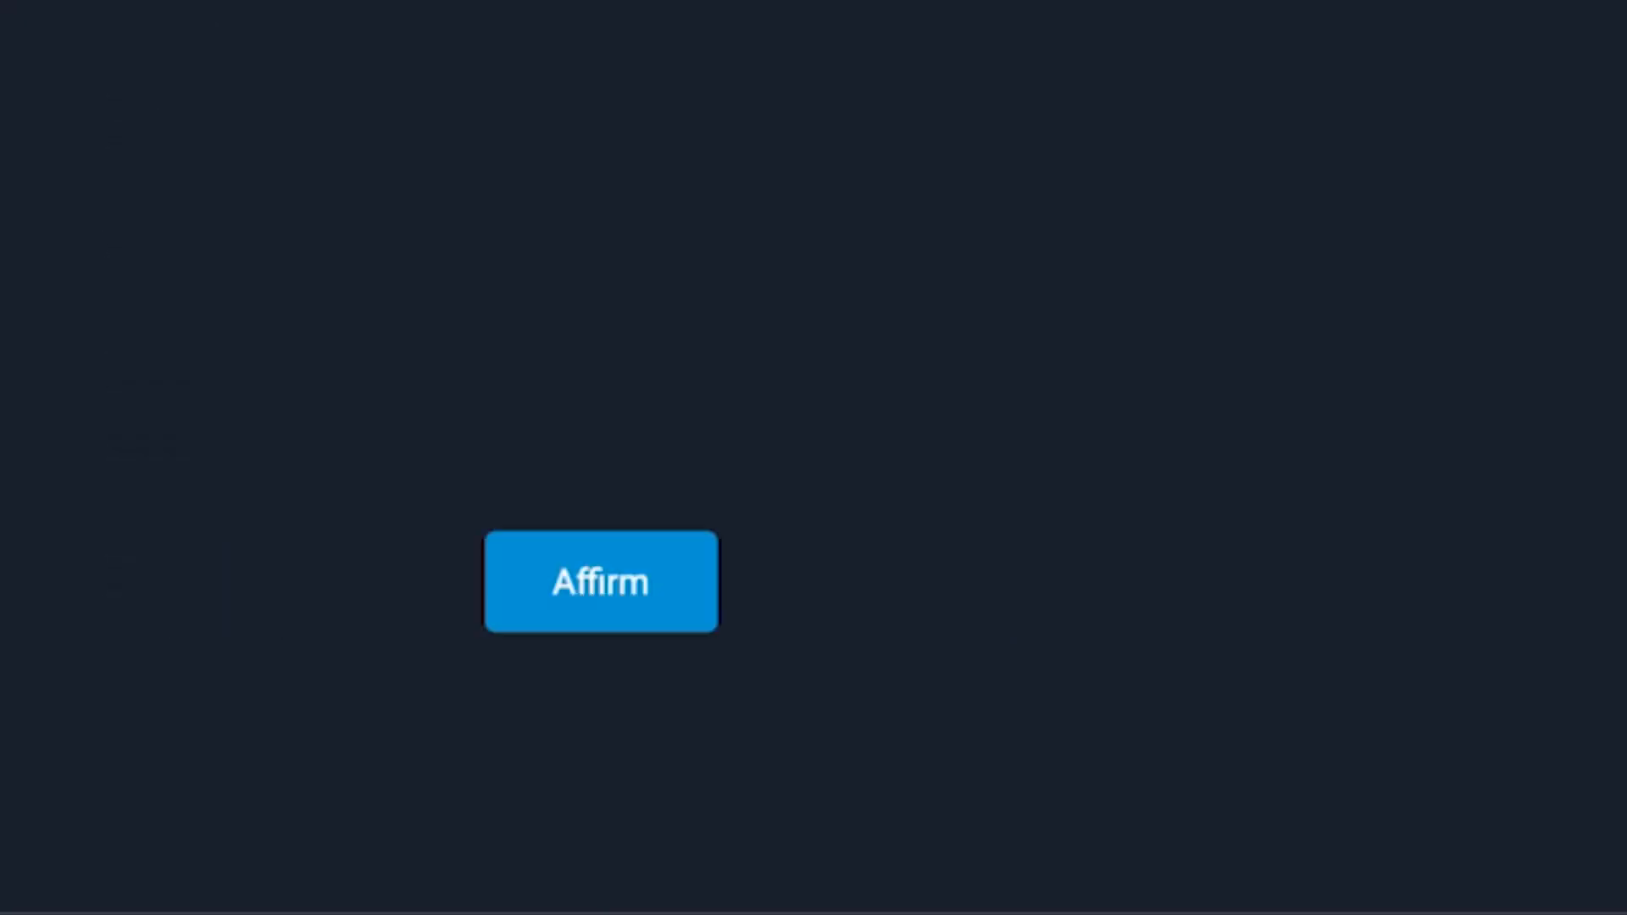
left_click(597, 603)
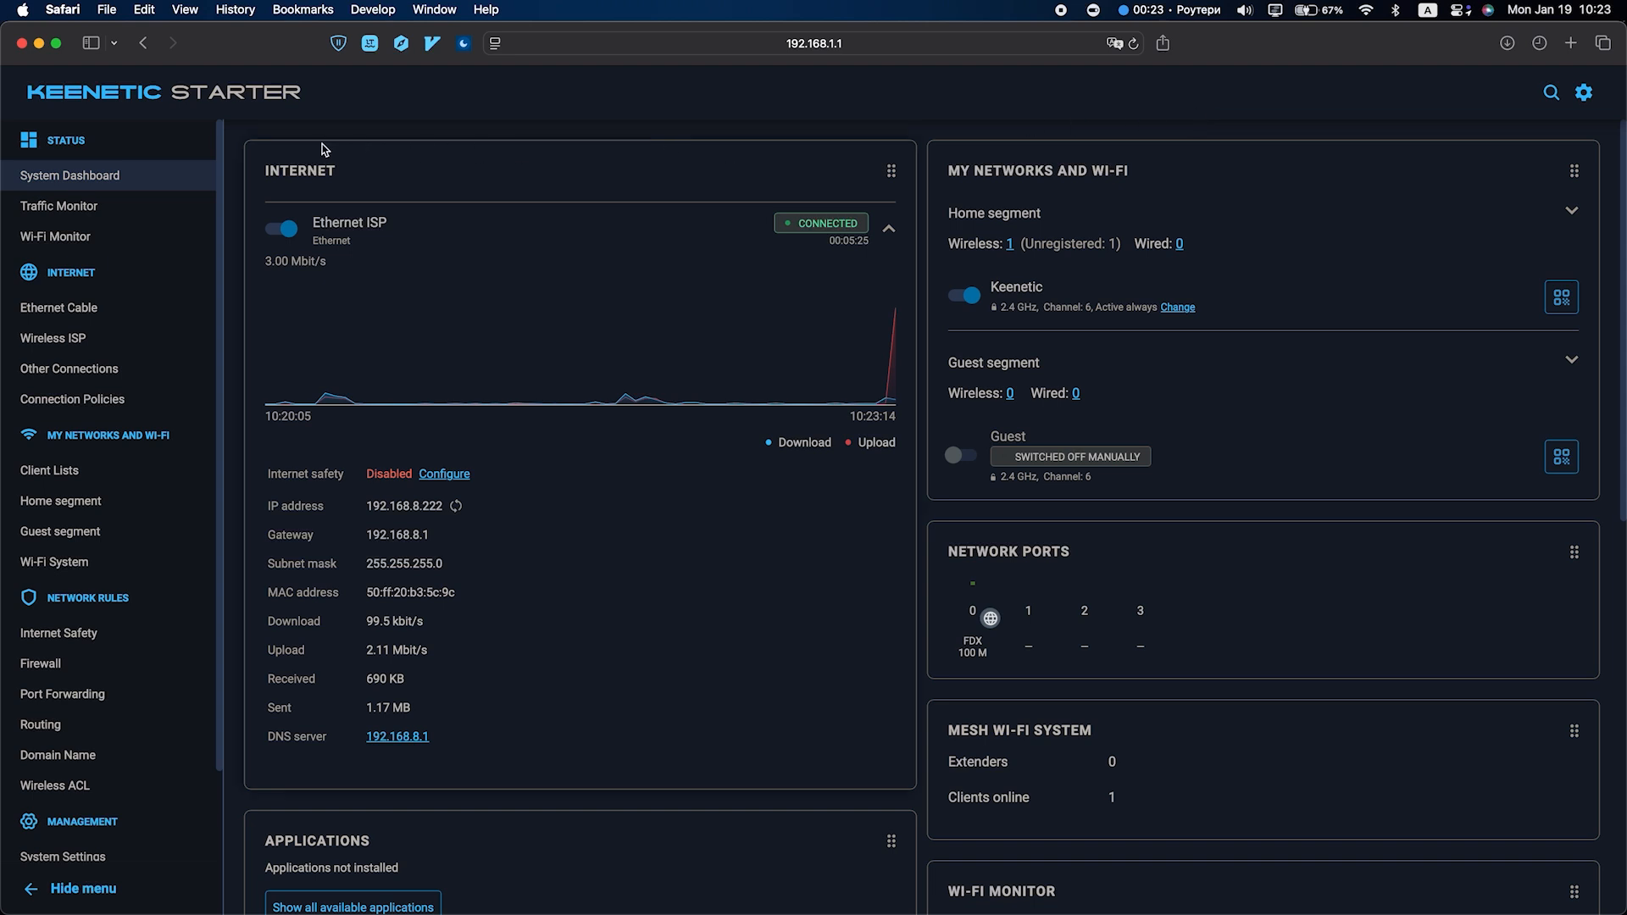
Reboot the router from the System Reboot section of the System Settings page and confirm the restart
scroll(147, 650, "down", 3)
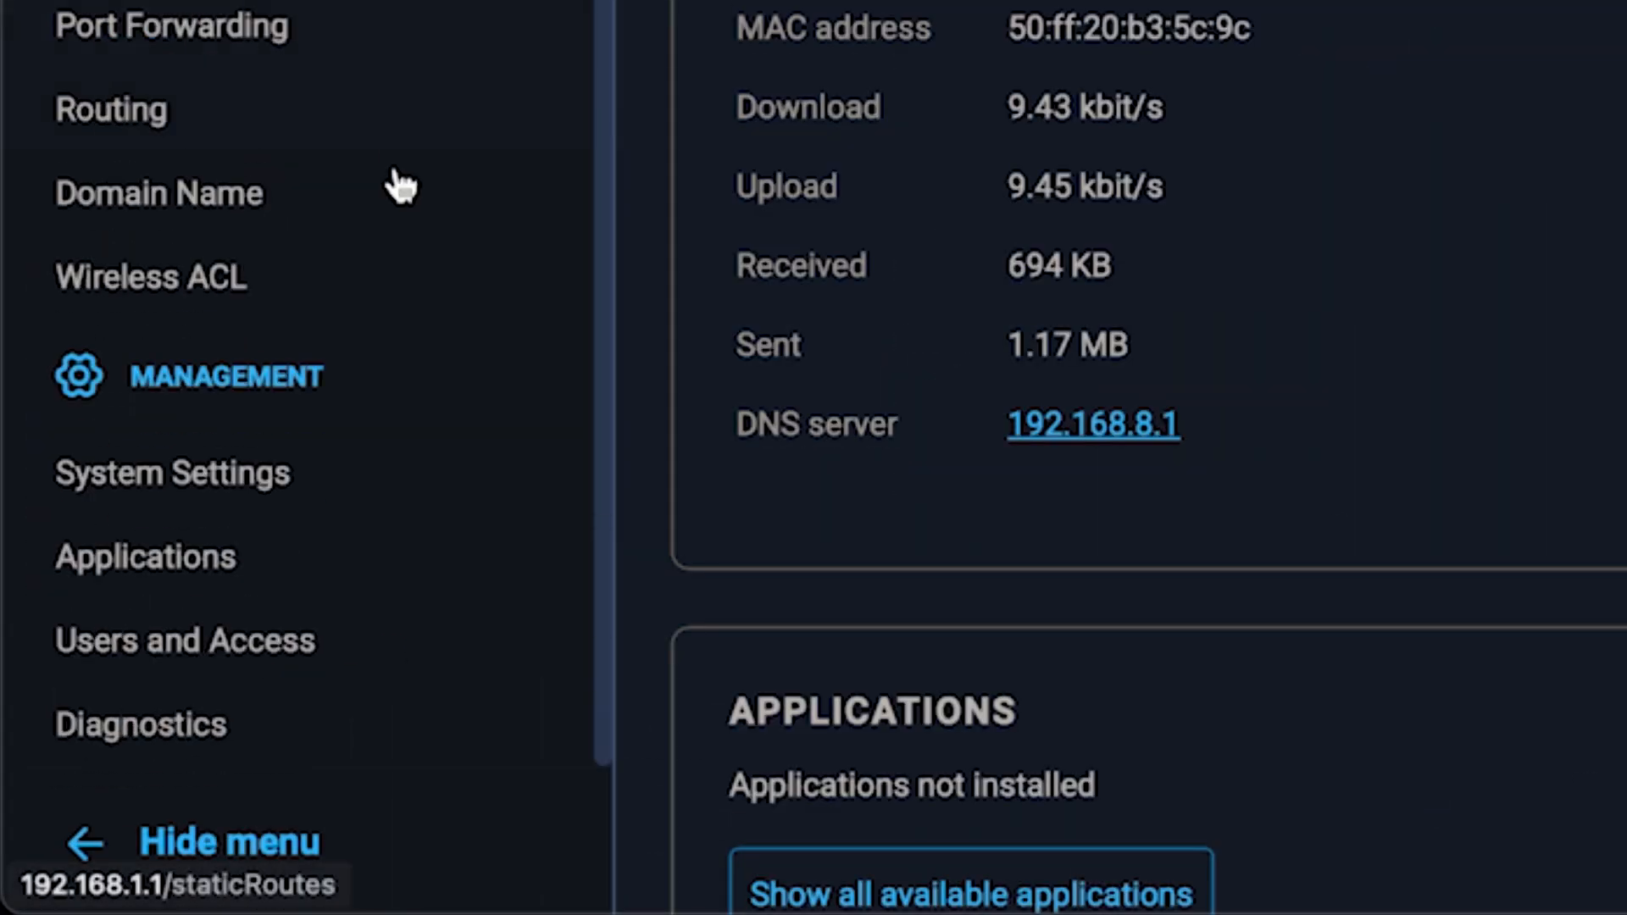
left_click(278, 488)
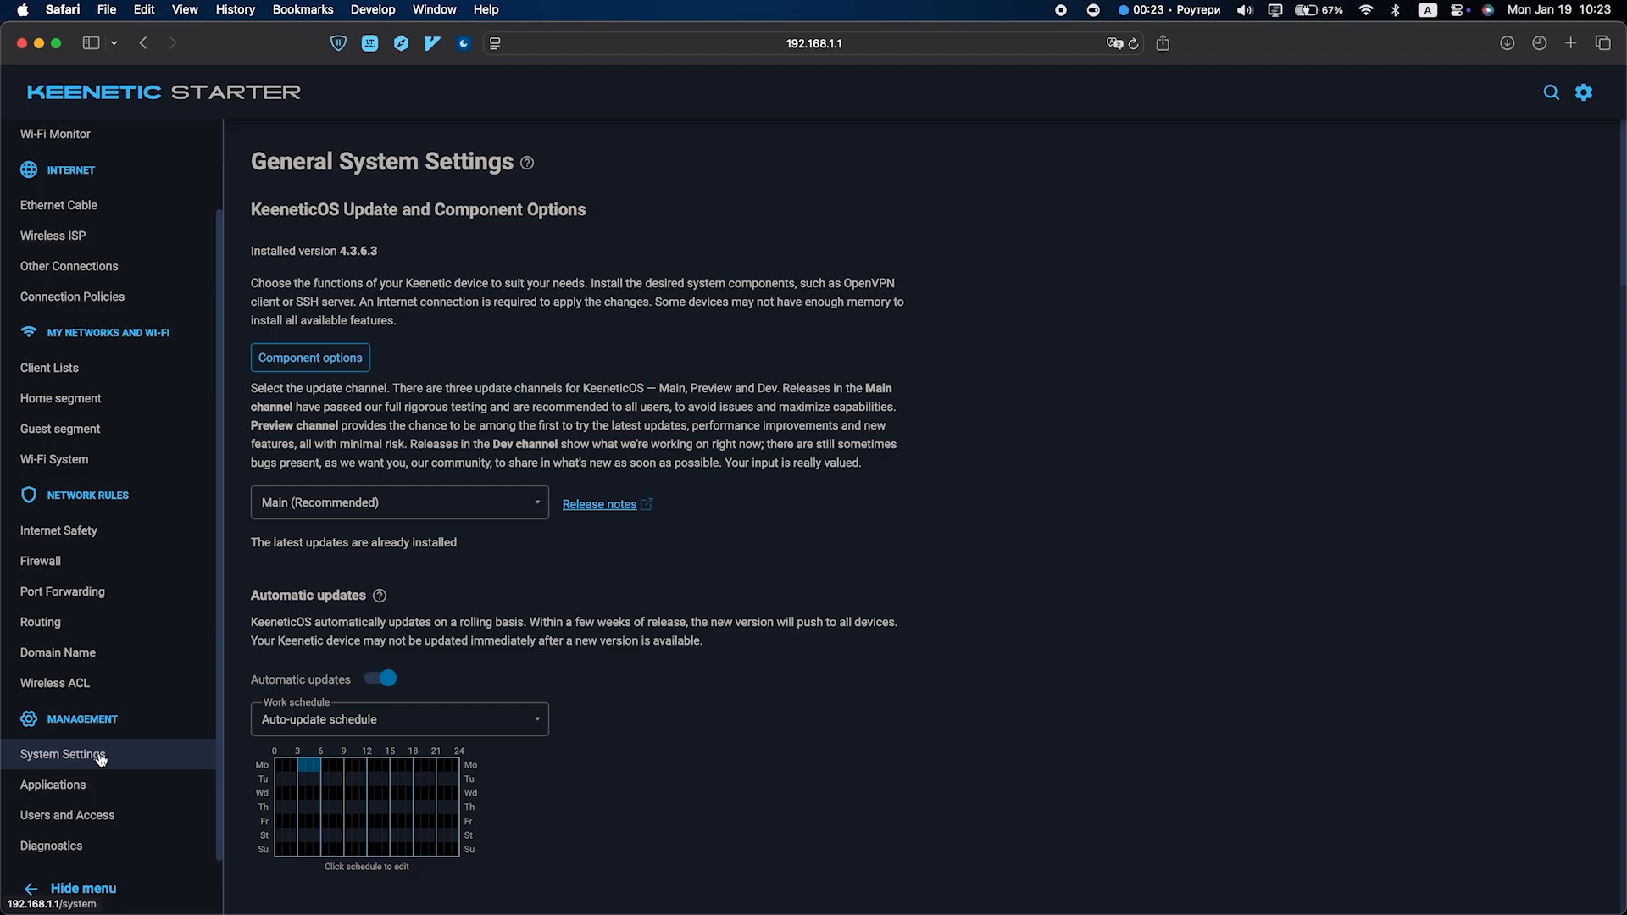
scroll(650, 687, "down", 10)
scroll(650, 688, "down", 15)
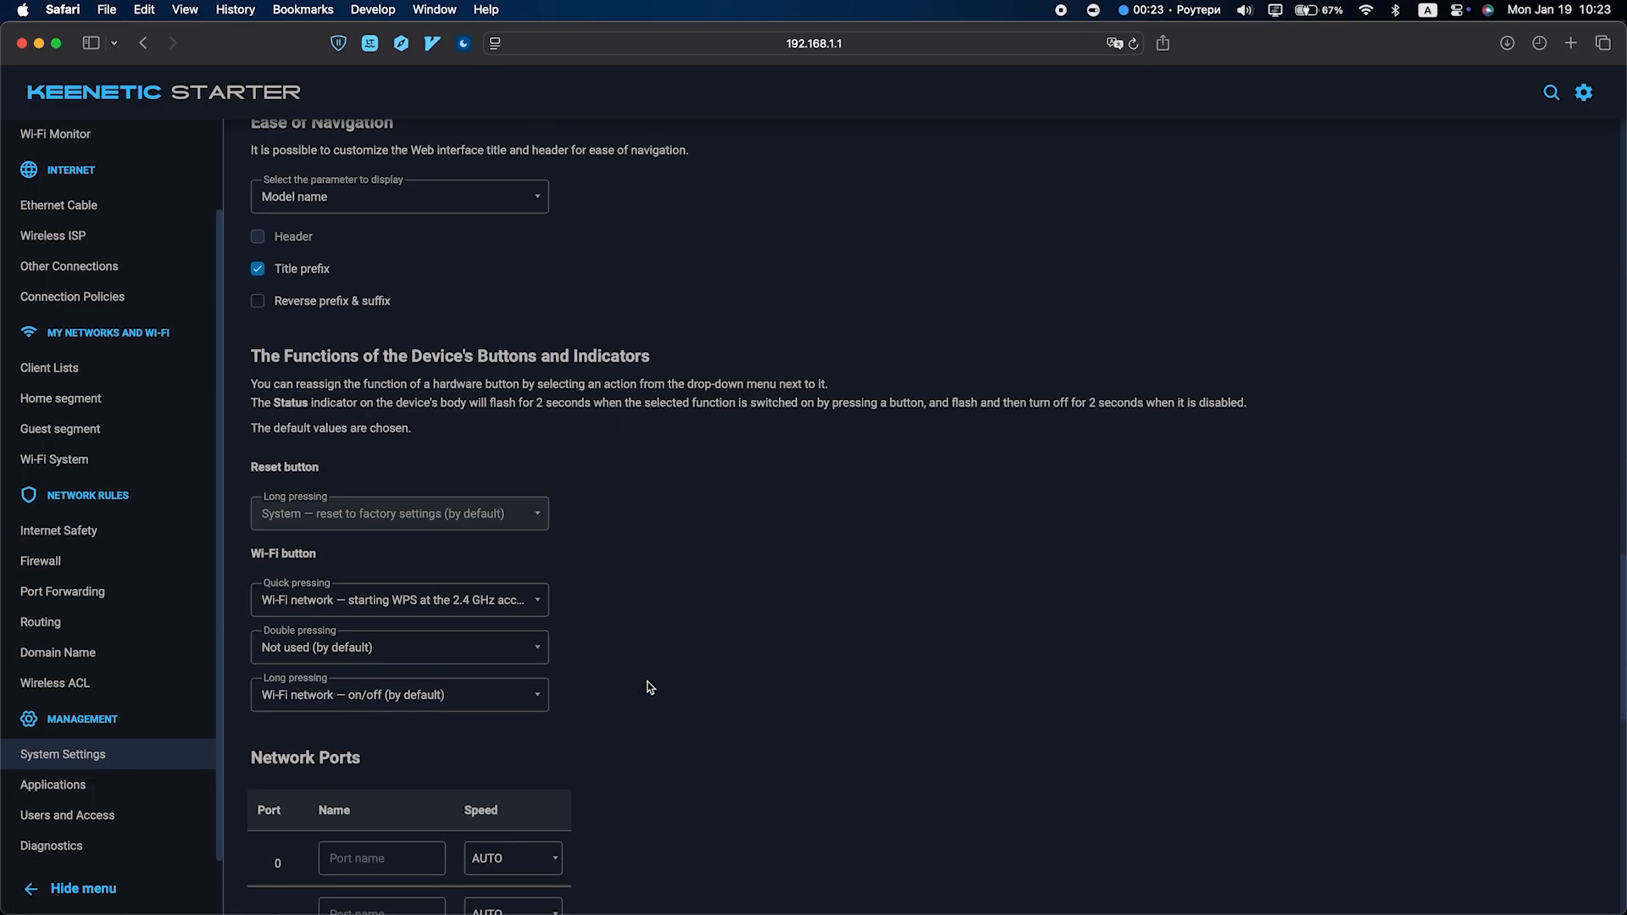
scroll(650, 687, "down", 10)
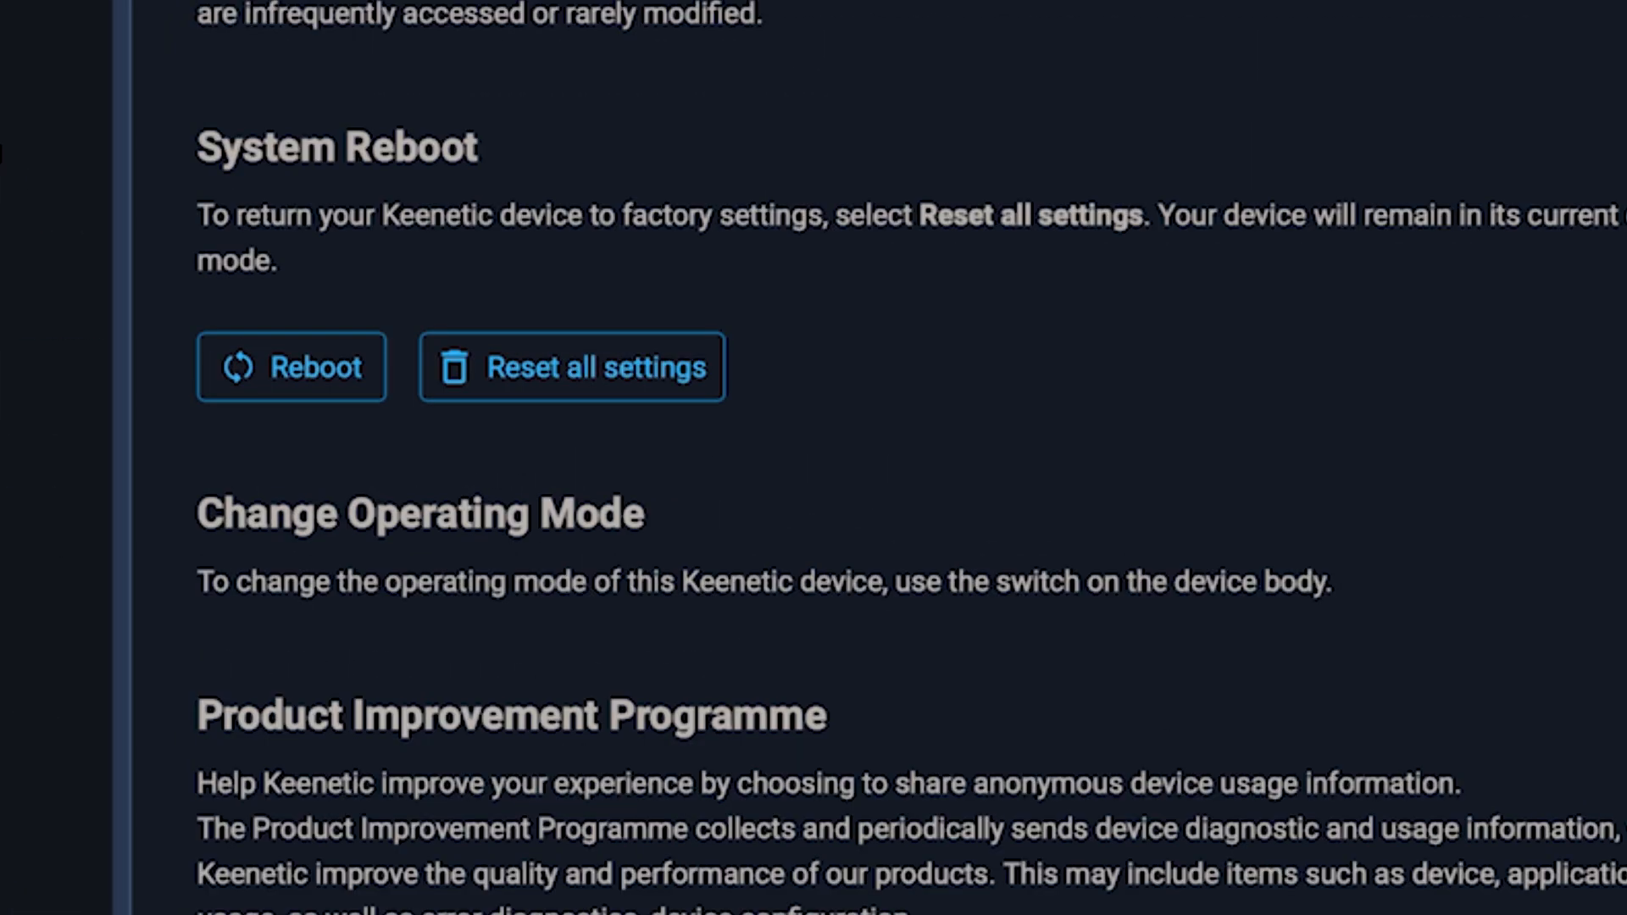
left_click(291, 366)
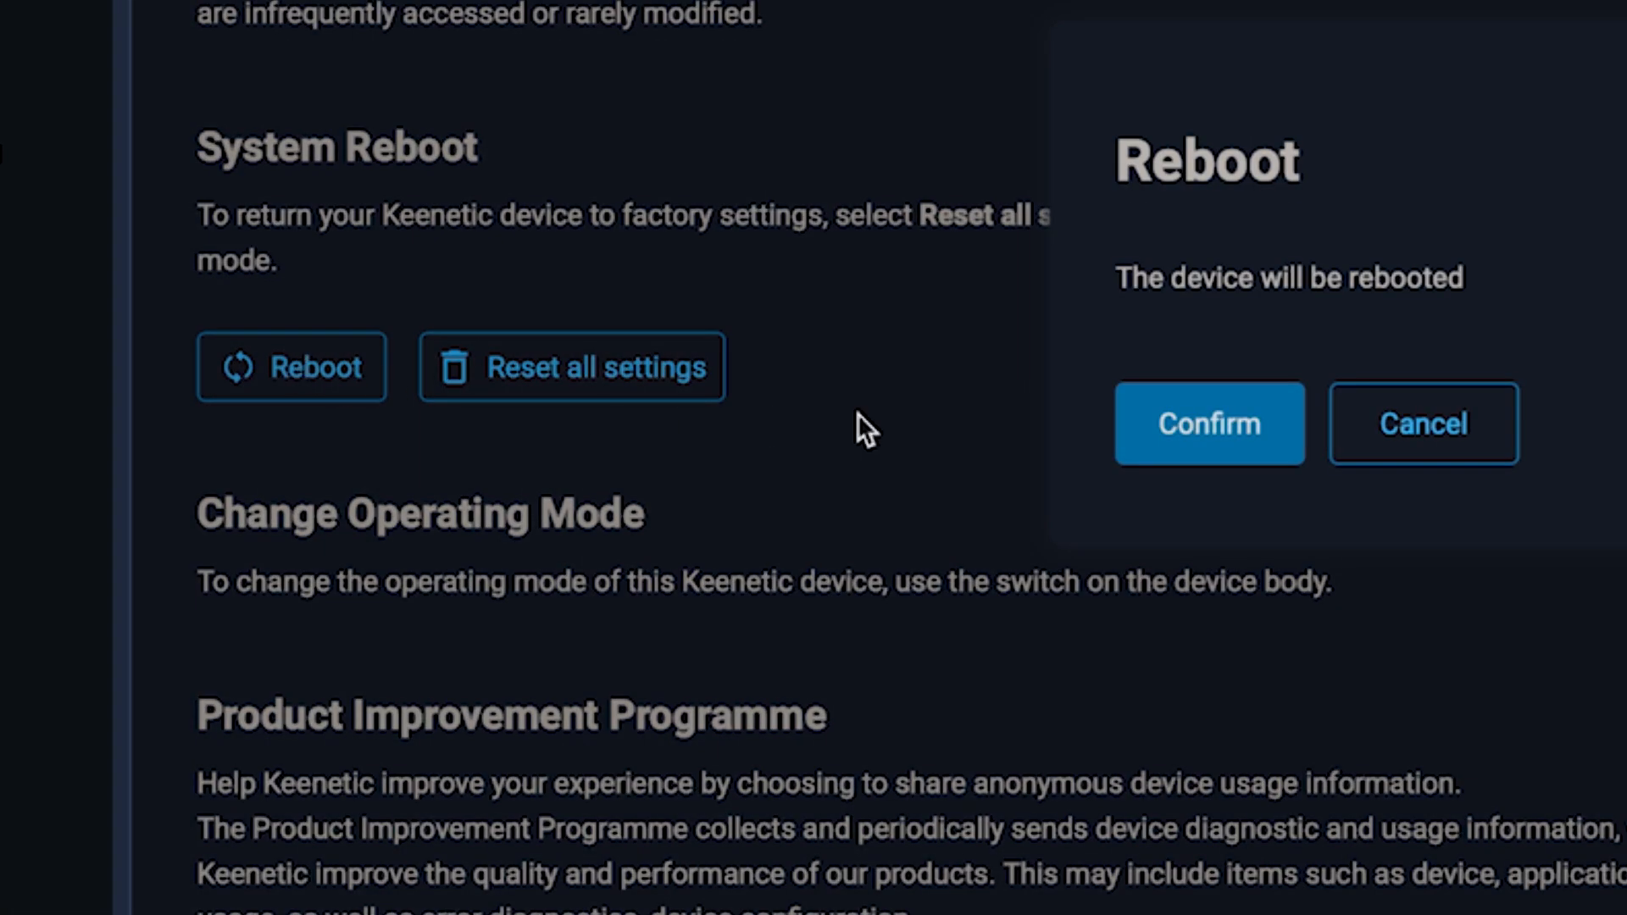
left_click(1238, 453)
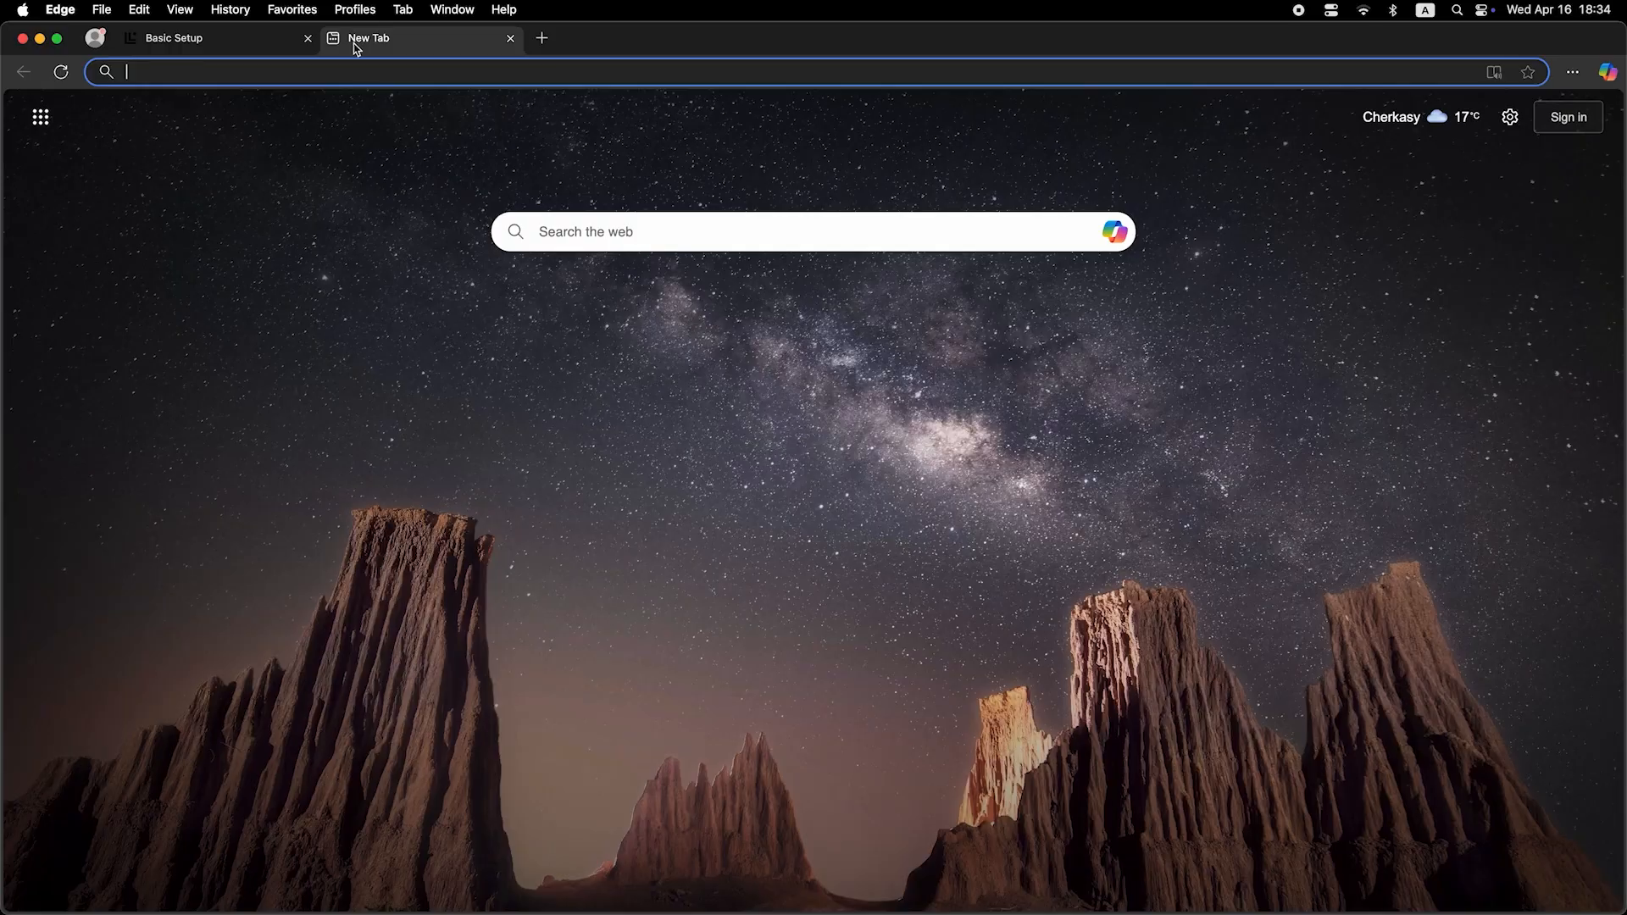
Switch to Edge and enter the web search text "dfdfdfd" in a new tab
left_click(372, 75)
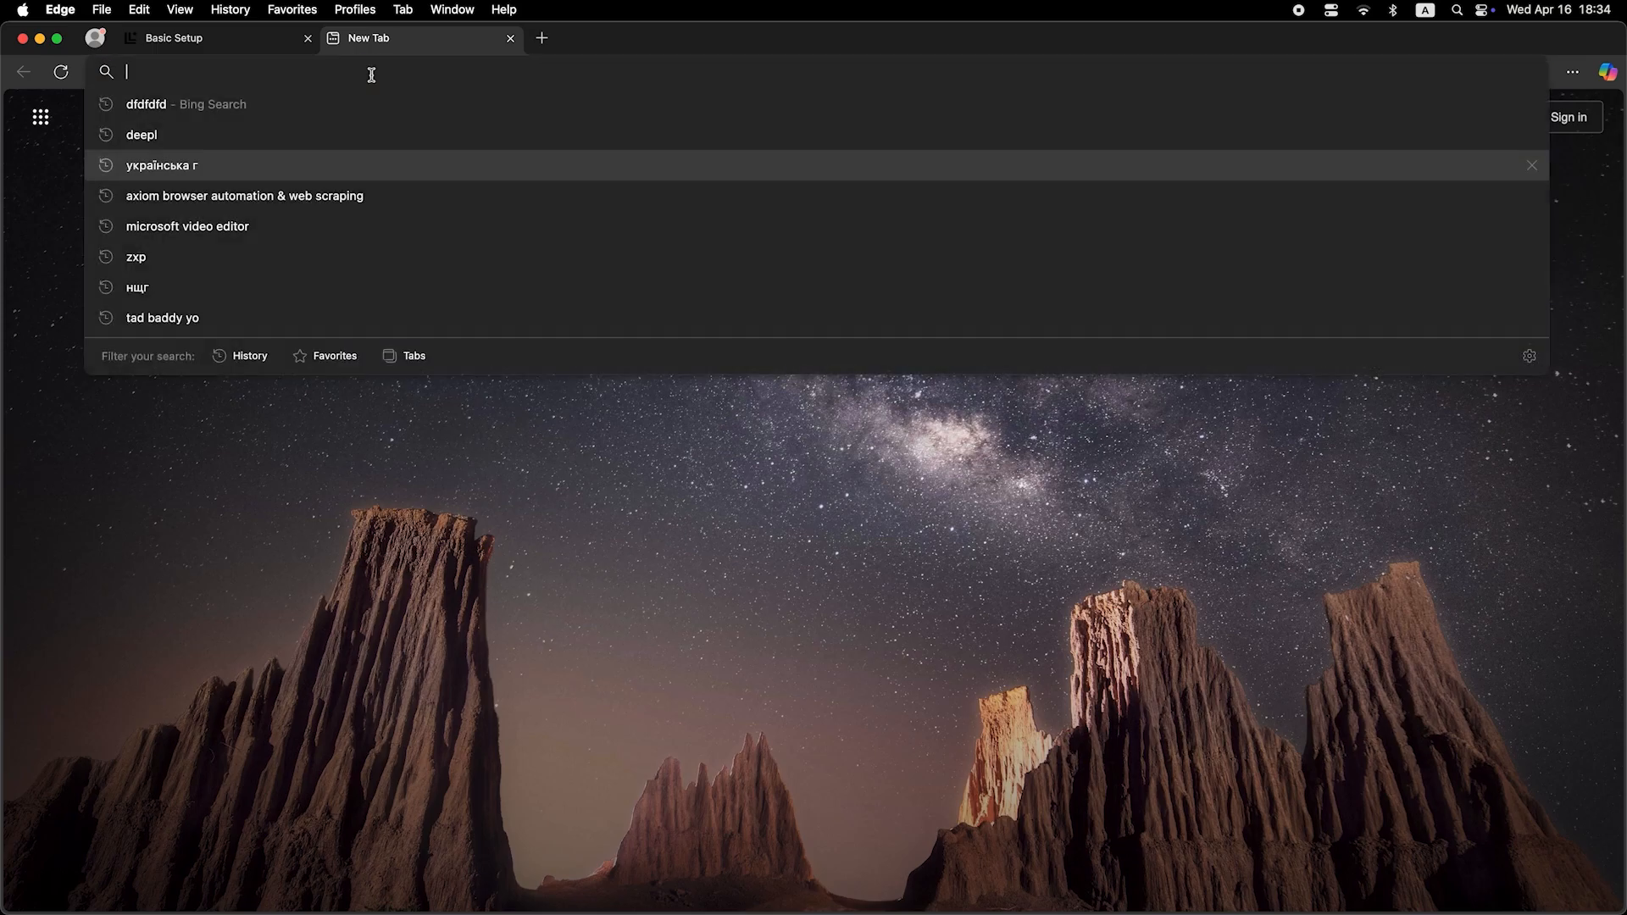
type("dfdfdfdf")
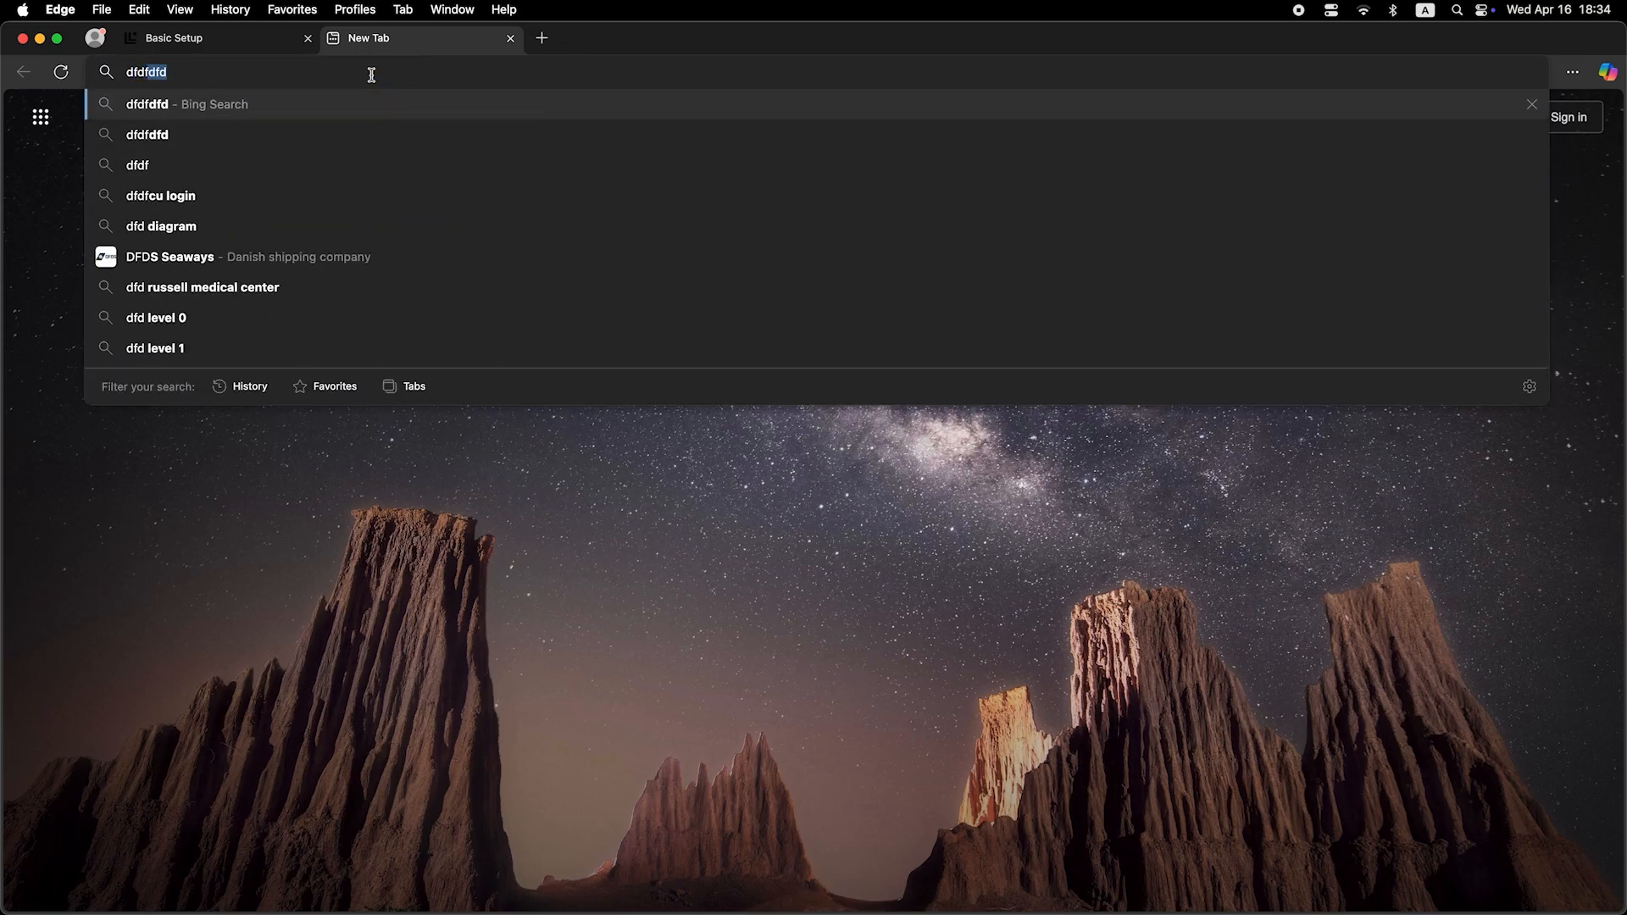